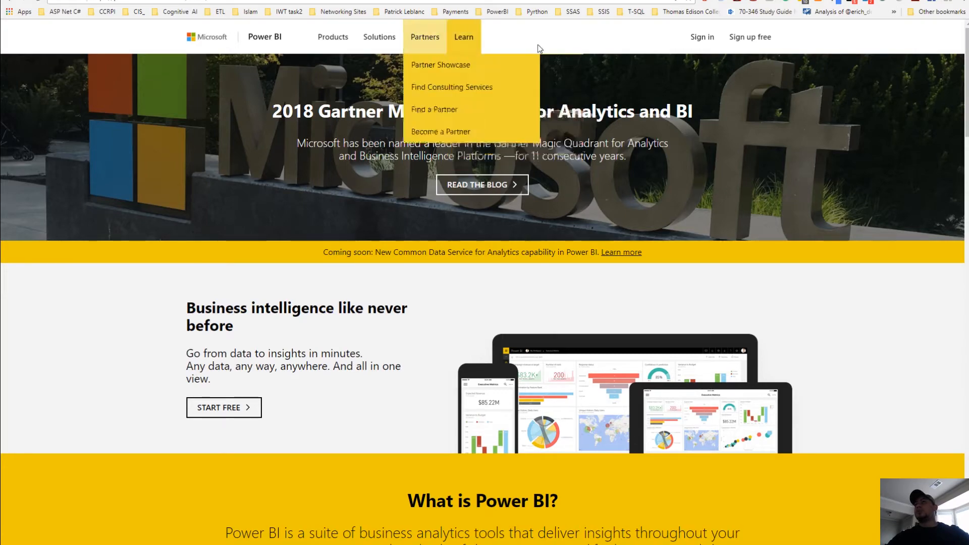
Sign in to the Power BI service so the AES Dashboard loads in My Workspace
{"action": "left_click", "coordinate": [710, 38]}
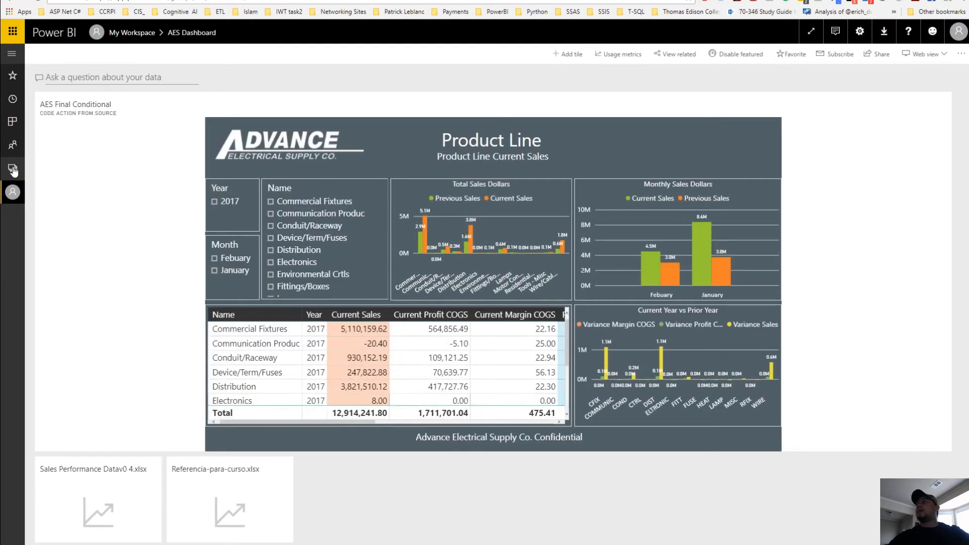
Switch to the PowerBITeam workspace, glance at the TestPBITeam dashboard, and return to its content list
{"action": "left_click", "coordinate": [13, 168]}
{"action": "left_click", "coordinate": [163, 302]}
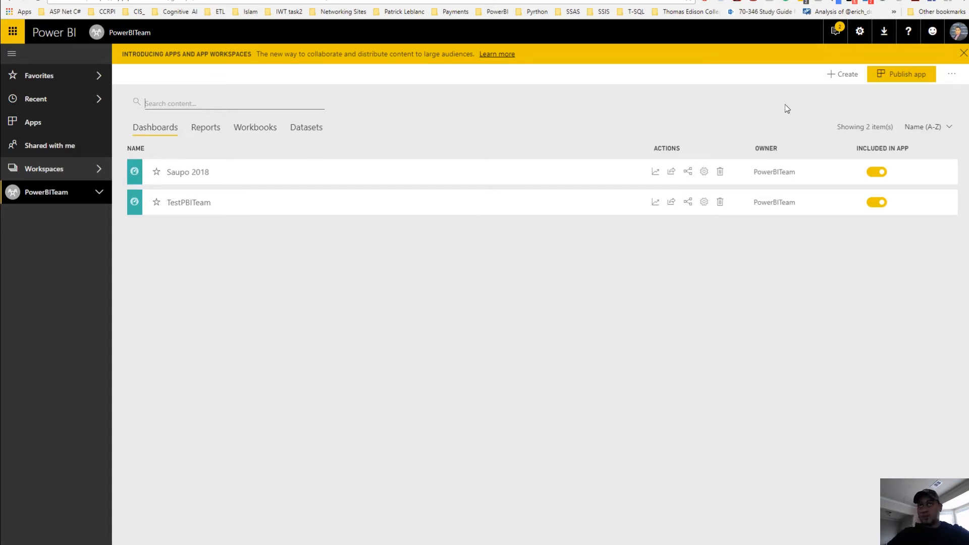
{"action": "left_click", "coordinate": [840, 76]}
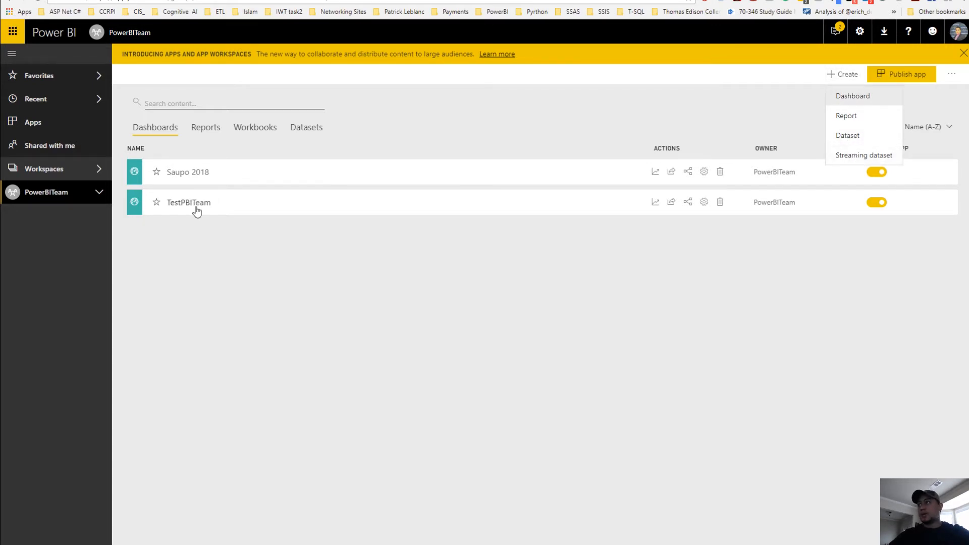
{"action": "left_click", "coordinate": [196, 204]}
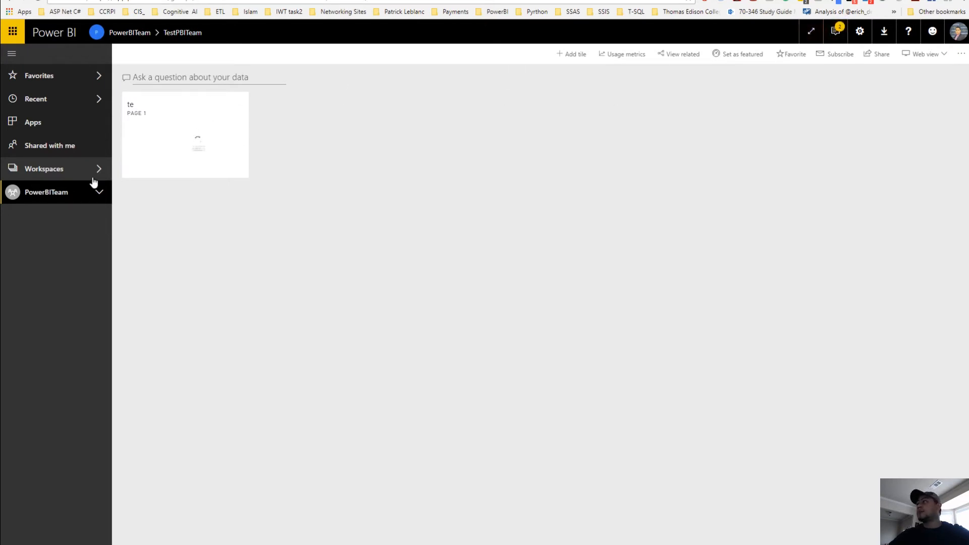
{"action": "left_click", "coordinate": [49, 194]}
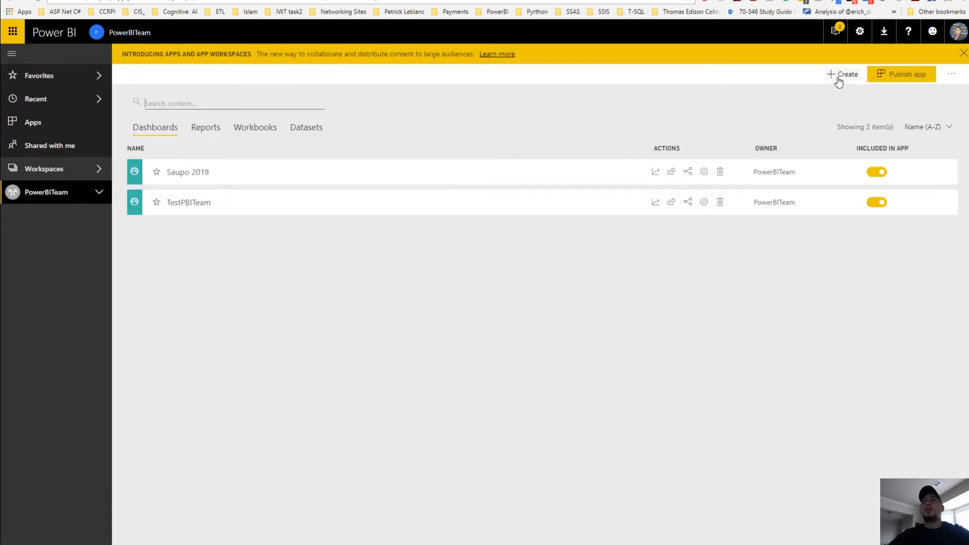
{"action": "left_click", "coordinate": [838, 78]}
Start a new API streaming dataset, view its Dataset name and Values from stream fields, then go to Typeform
{"action": "left_click", "coordinate": [847, 153]}
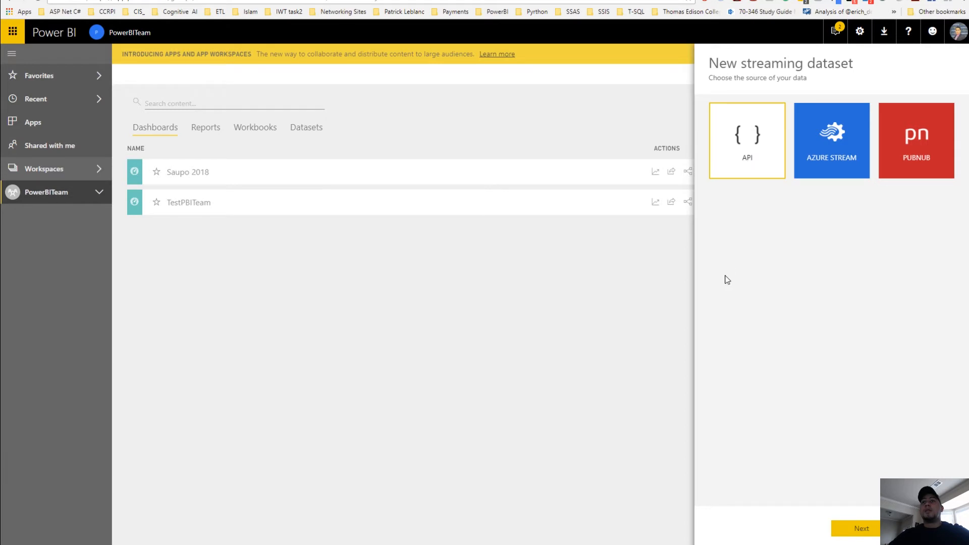
{"action": "left_click", "coordinate": [866, 529]}
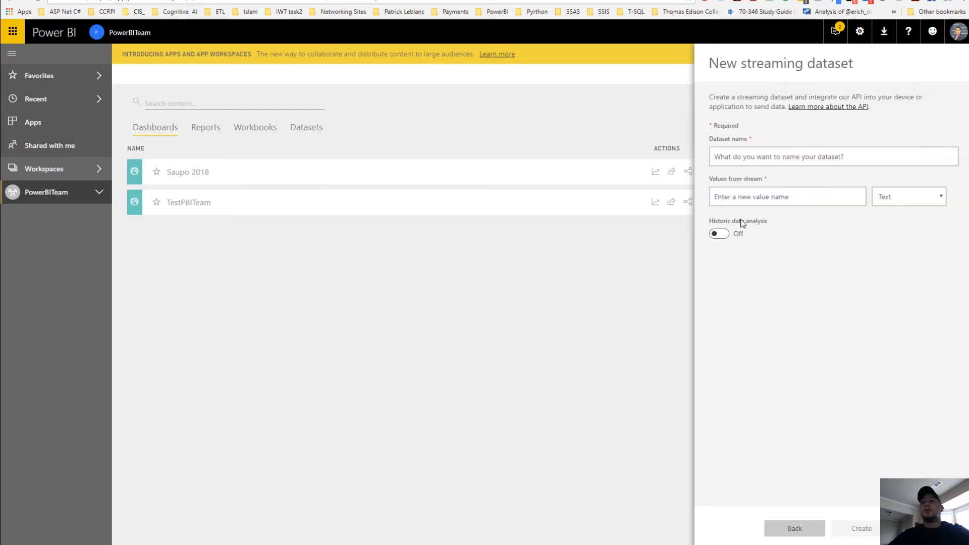
{"action": "left_click", "coordinate": [751, 159]}
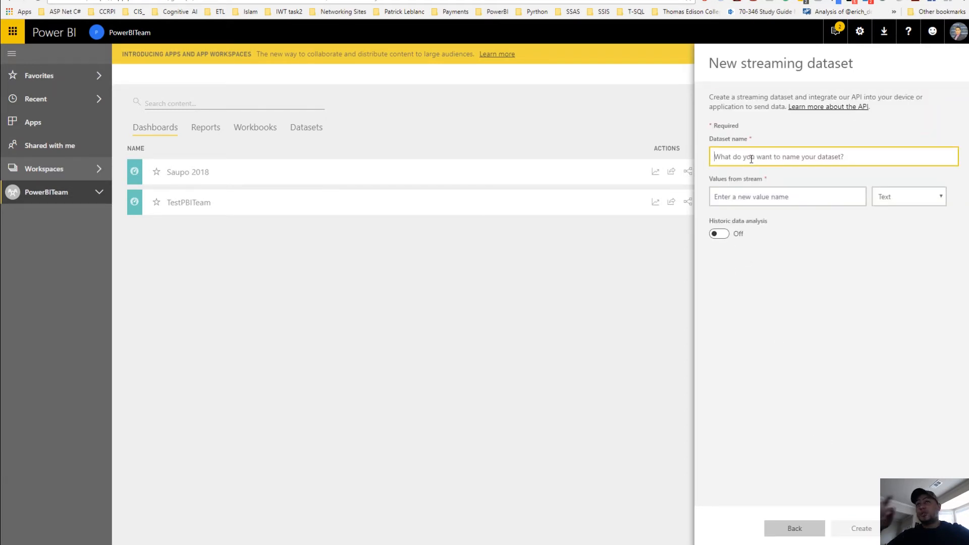
{"action": "left_click", "coordinate": [750, 197]}
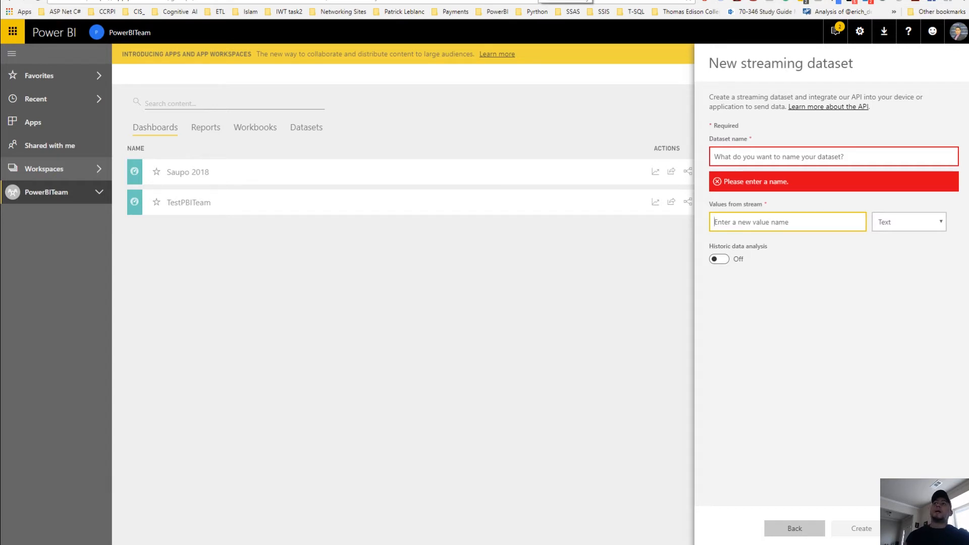
{"action": "left_click", "coordinate": [539, 1]}
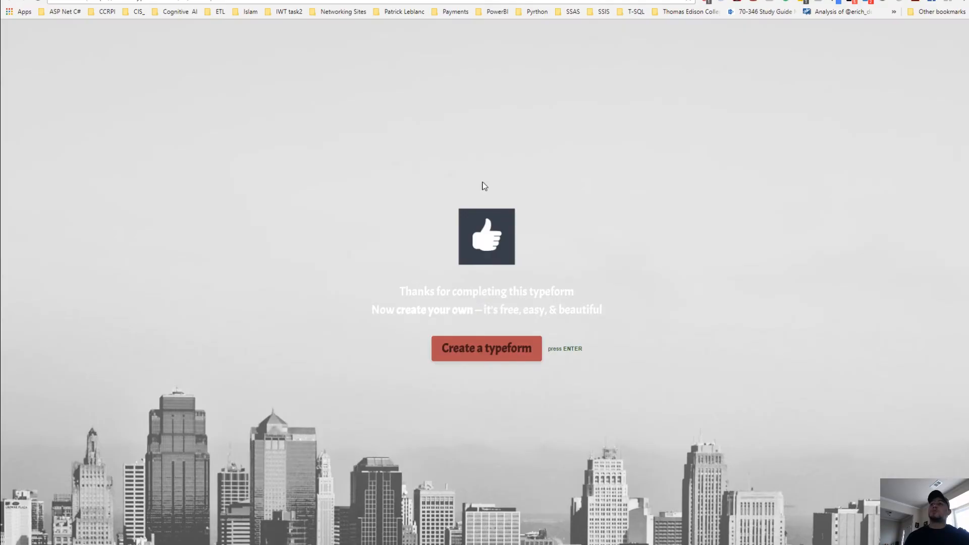
Open the Post-Event Survey from Typeform's My workspace, dismissing the Upgrade plans overlay along the way
{"action": "left_click", "coordinate": [151, 0]}
{"action": "key", "text": "Return"}
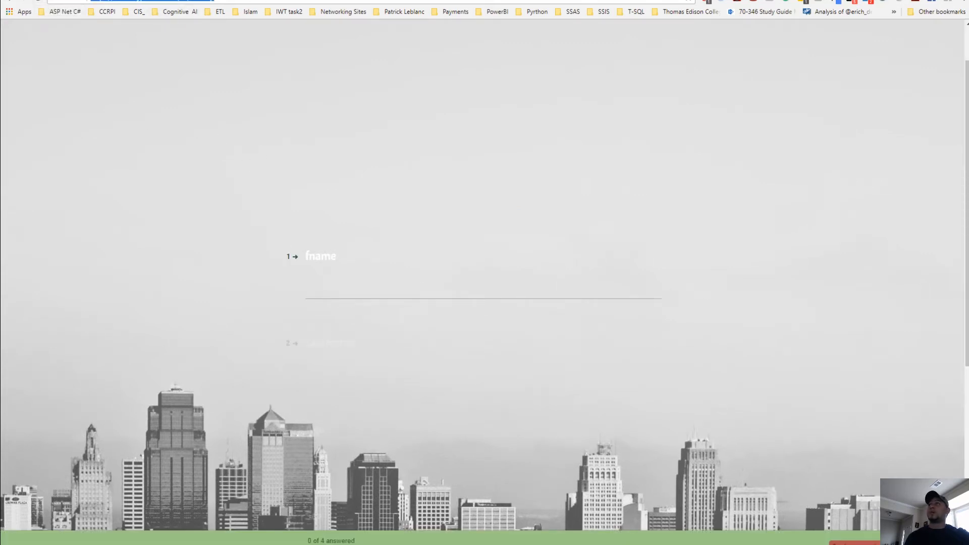
{"action": "left_click", "coordinate": [191, 1]}
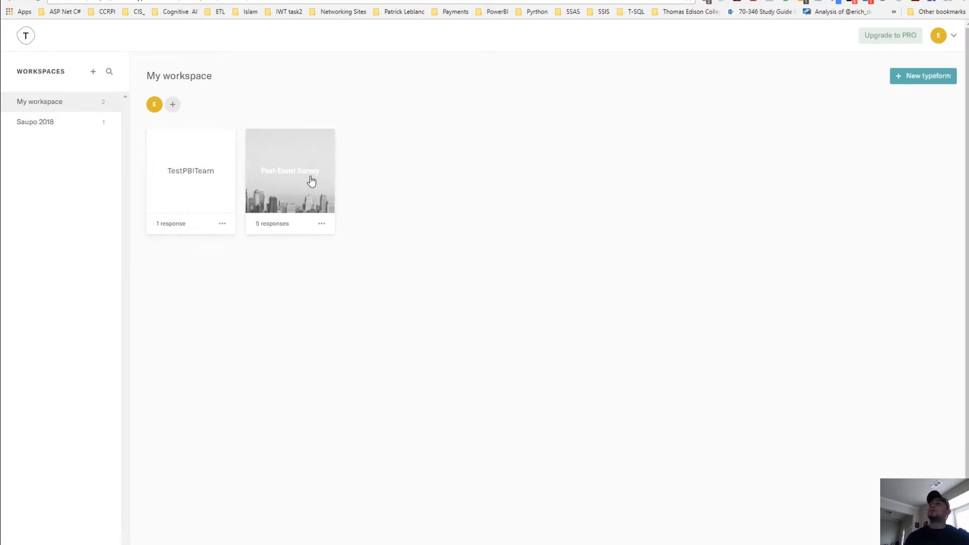
{"action": "left_click", "coordinate": [287, 173]}
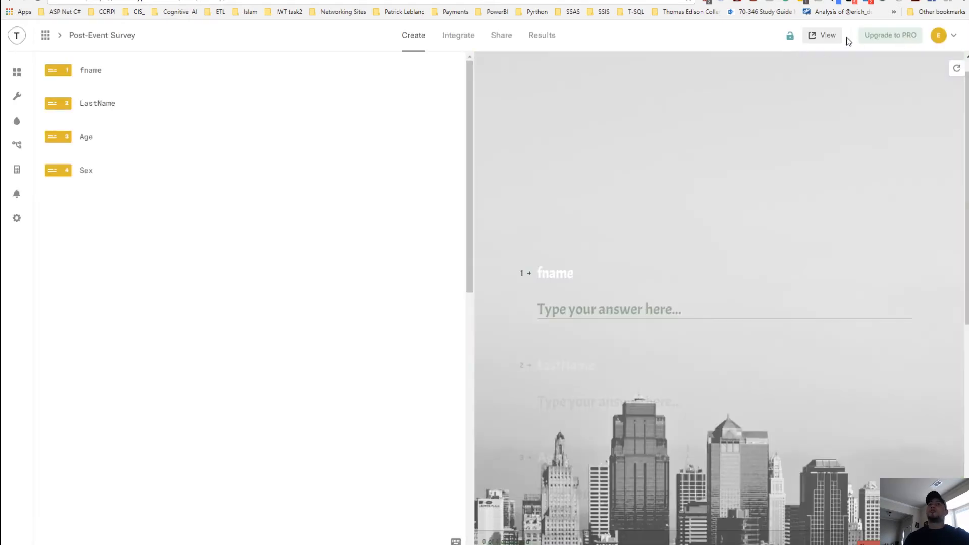
{"action": "left_click", "coordinate": [884, 39]}
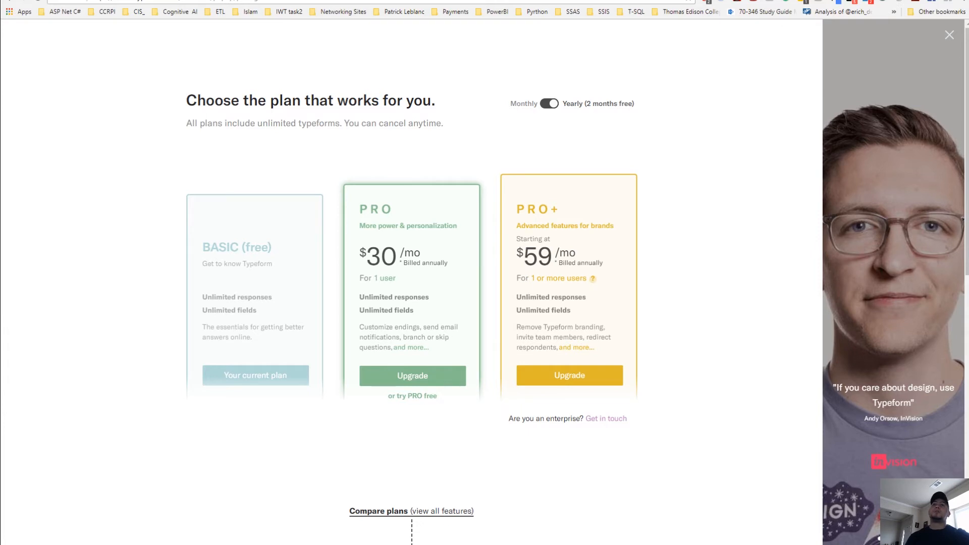
{"action": "left_click", "coordinate": [948, 35]}
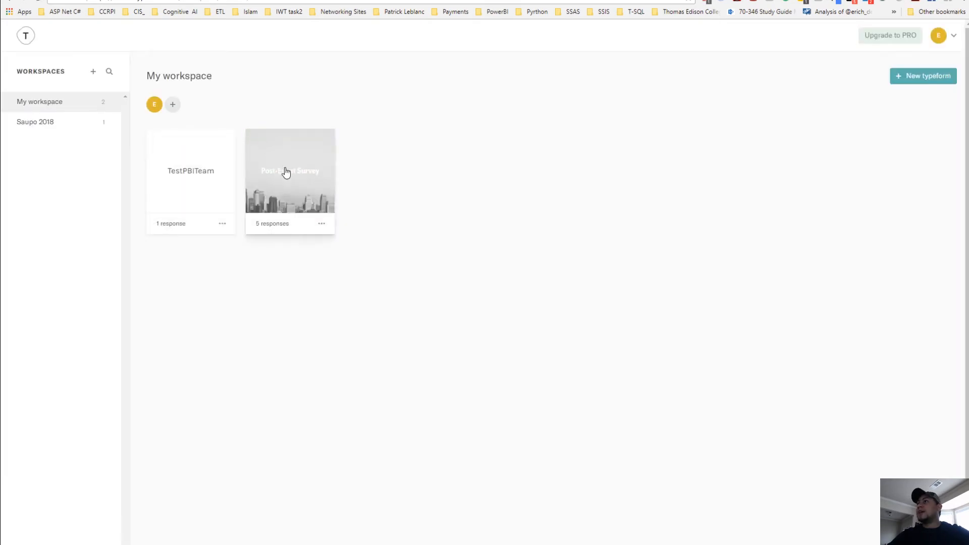
{"action": "left_click", "coordinate": [284, 171]}
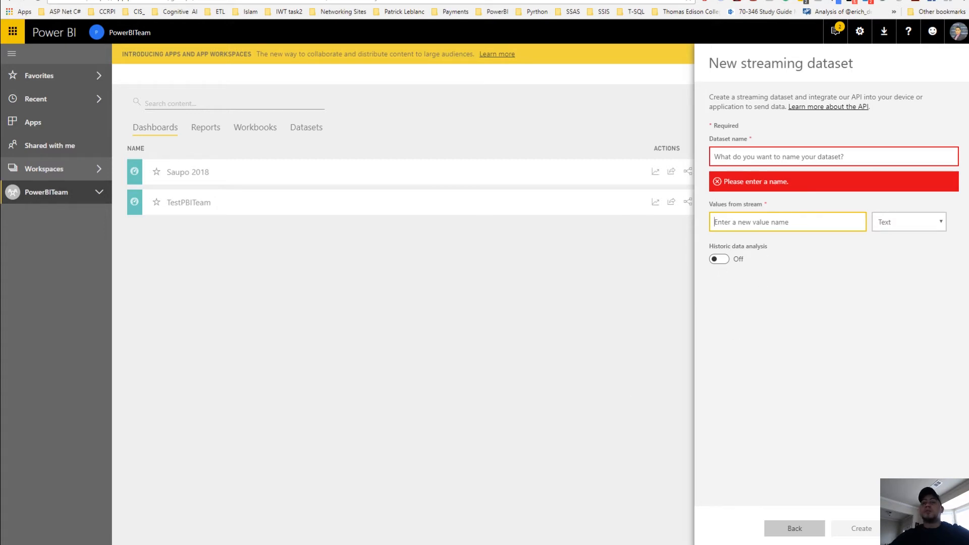
Cancel the new streaming dataset and briefly view the TestPBITeam dashboard
{"action": "left_click", "coordinate": [928, 528]}
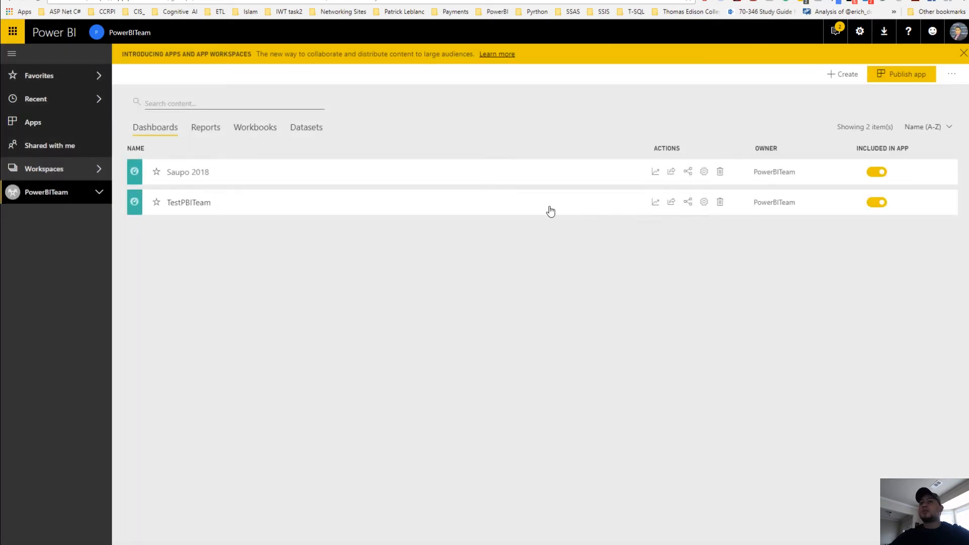
{"action": "left_click", "coordinate": [509, 211]}
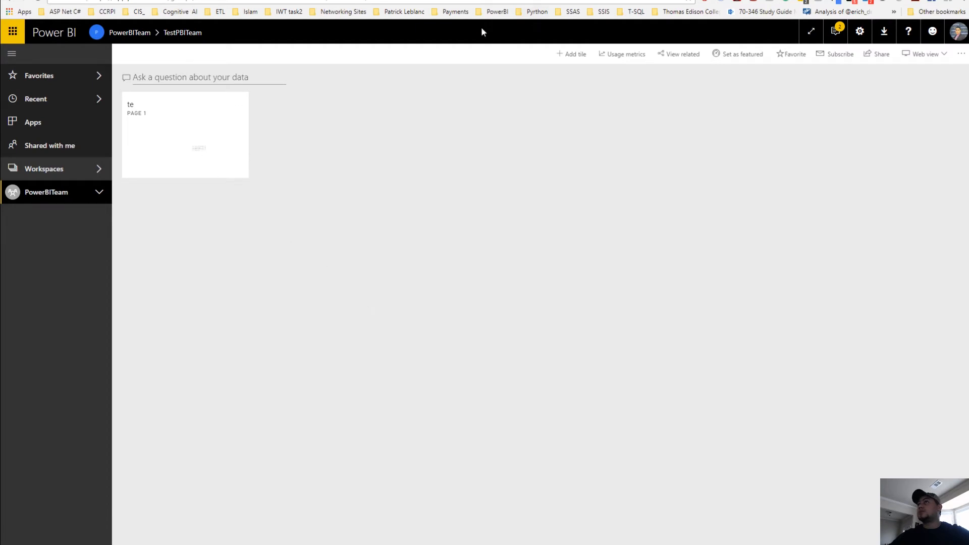
{"action": "left_click", "coordinate": [59, 191]}
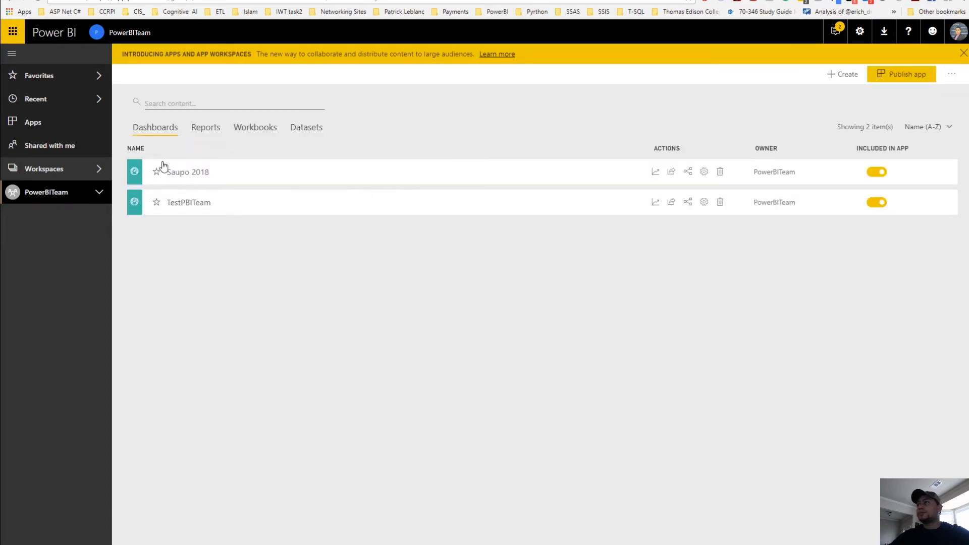
Inspect the TestPBITeam streaming dataset's FName, LastName, Age and Sex fields, then move to SSMS
{"action": "left_click", "coordinate": [306, 127]}
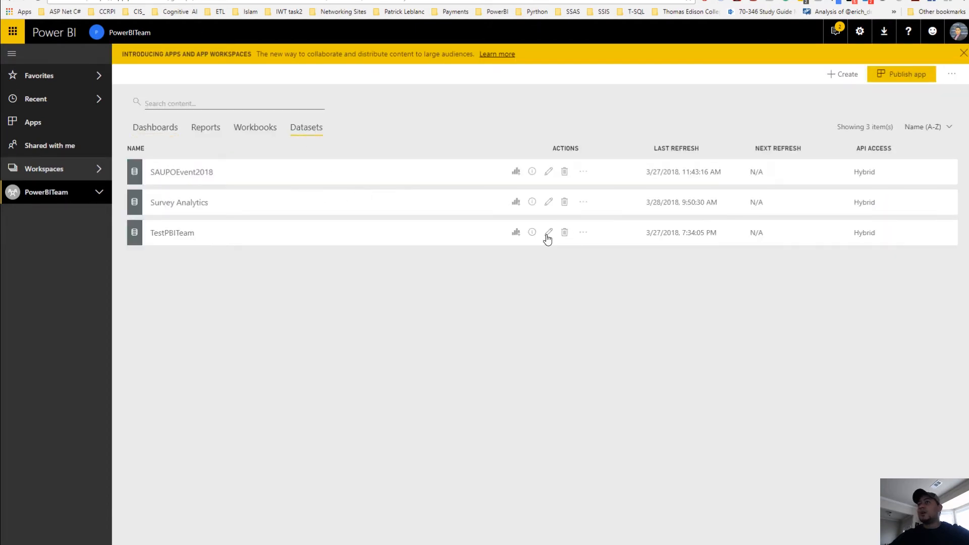
{"action": "left_click", "coordinate": [548, 235]}
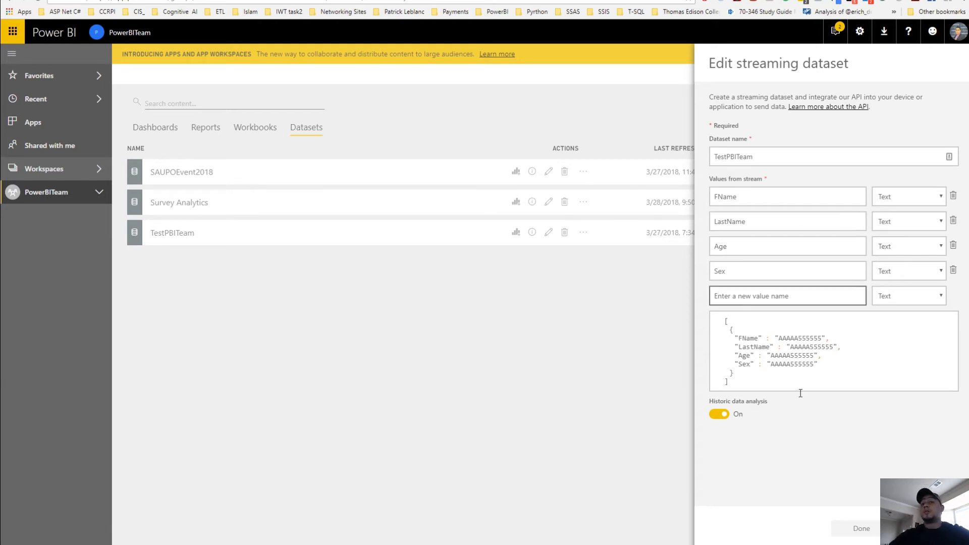
{"action": "left_click", "coordinate": [395, 353]}
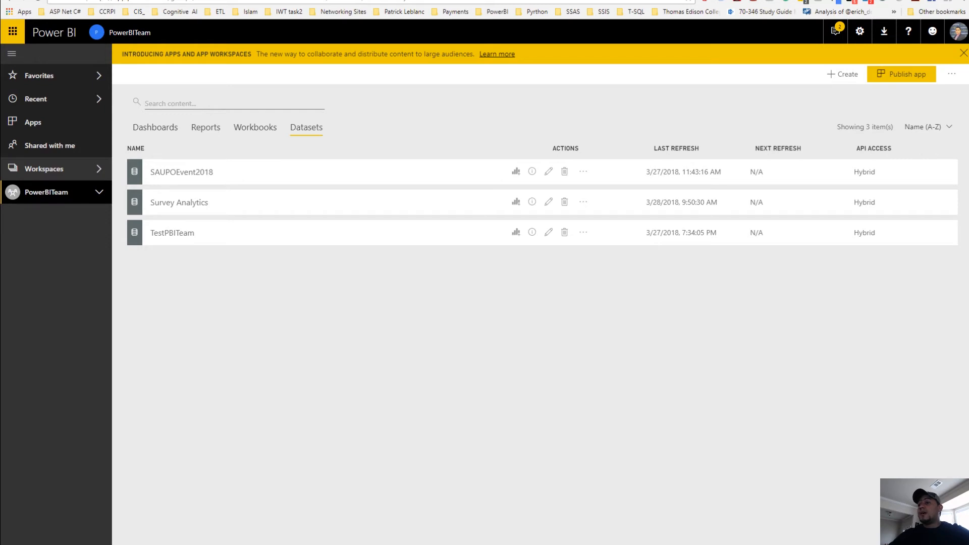
{"action": "mouse_move", "coordinate": [457, 542]}
{"action": "left_click", "coordinate": [397, 519]}
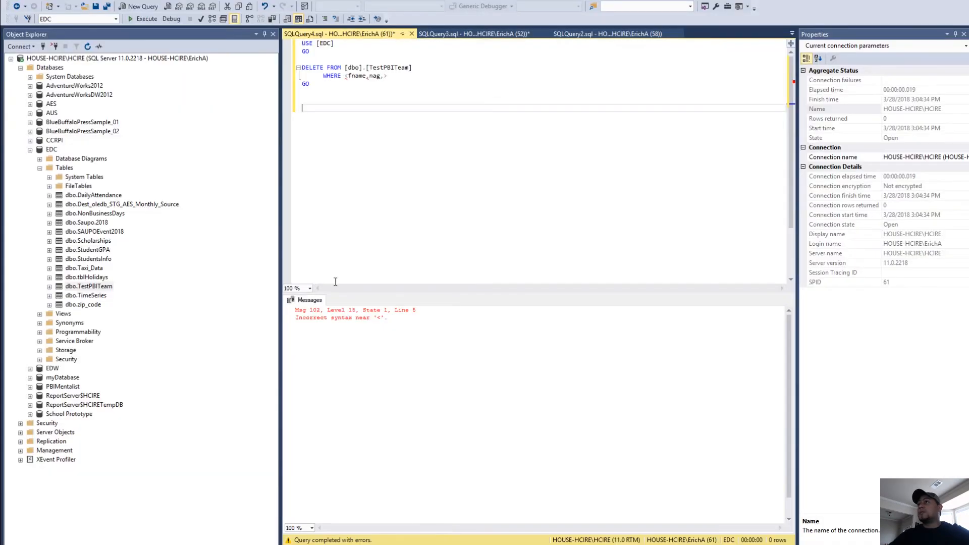
View the SELECT query results and select the TestPBITeam table in Object Explorer
{"action": "left_click", "coordinate": [482, 34]}
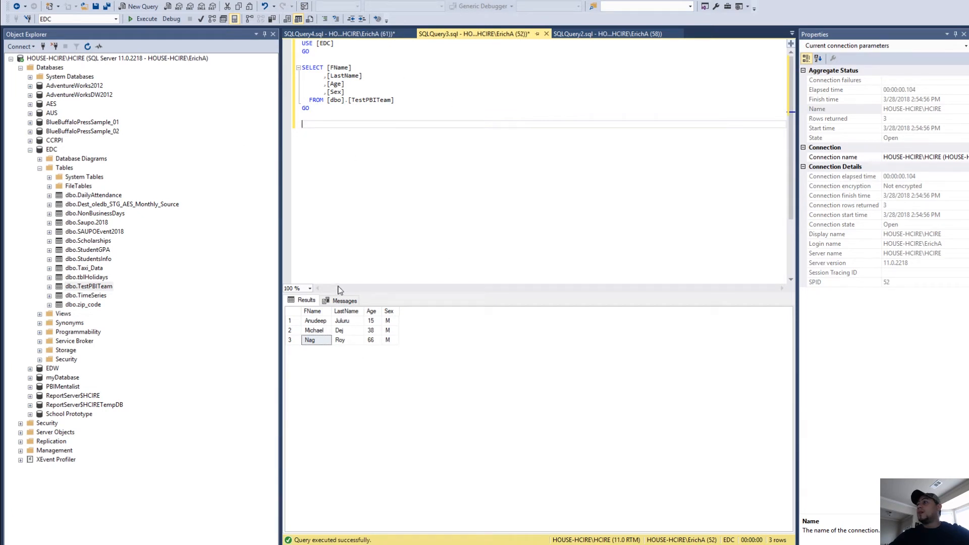
{"action": "left_click", "coordinate": [79, 287]}
{"action": "key", "text": "F2"}
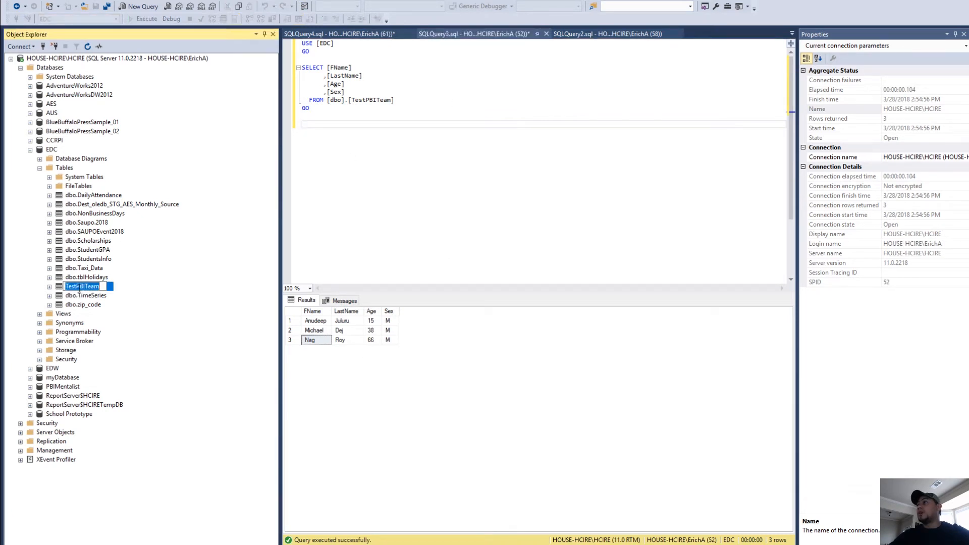
Go through the FName, LastName, Age and Sex result columns, then return to the browser
{"action": "left_click", "coordinate": [314, 311]}
{"action": "left_click", "coordinate": [347, 313]}
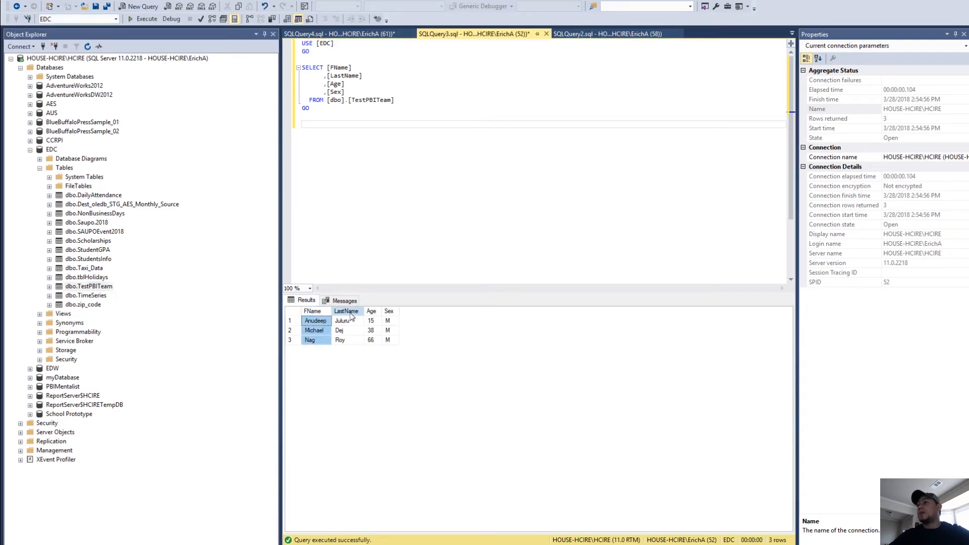
{"action": "left_click", "coordinate": [372, 312]}
{"action": "left_click", "coordinate": [391, 312]}
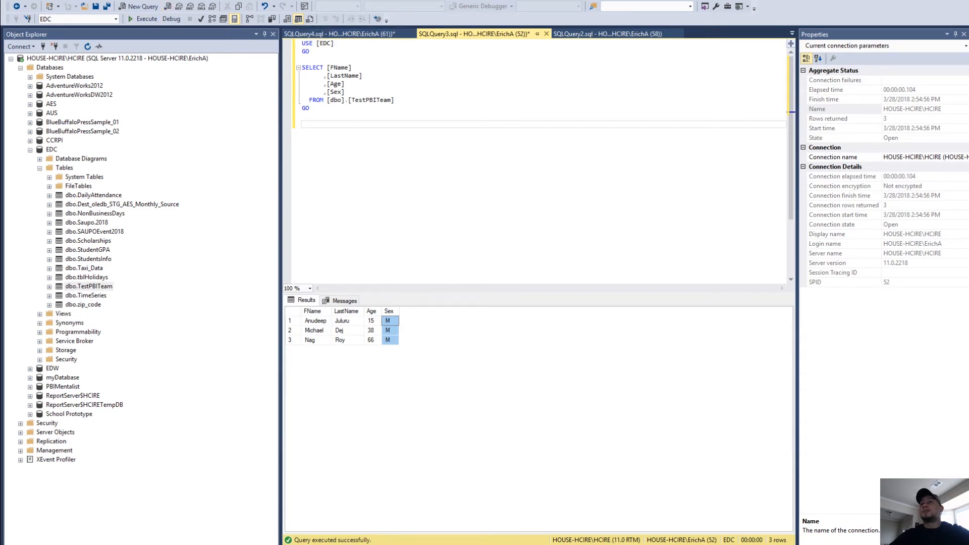
{"action": "key", "text": "alt+Tab"}
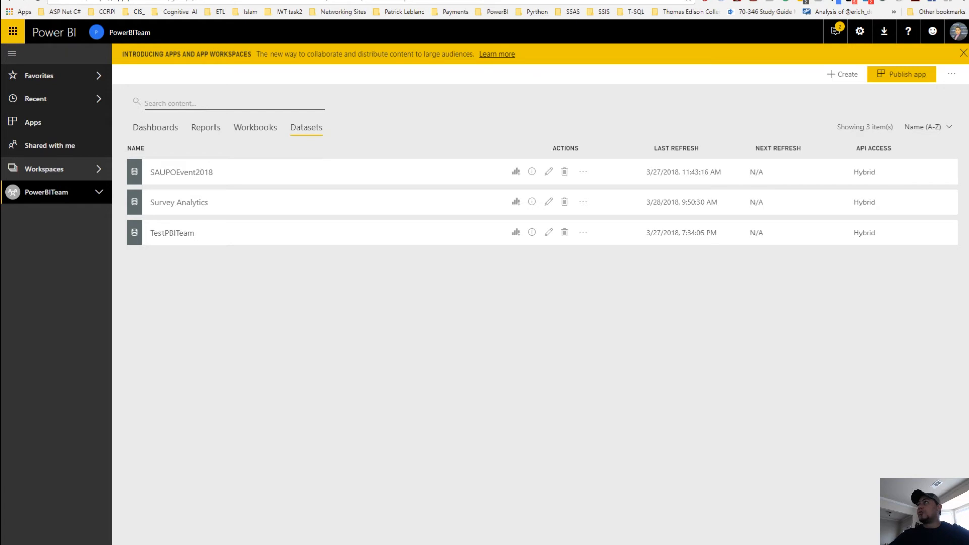
{"action": "key", "text": "ctrl+Tab"}
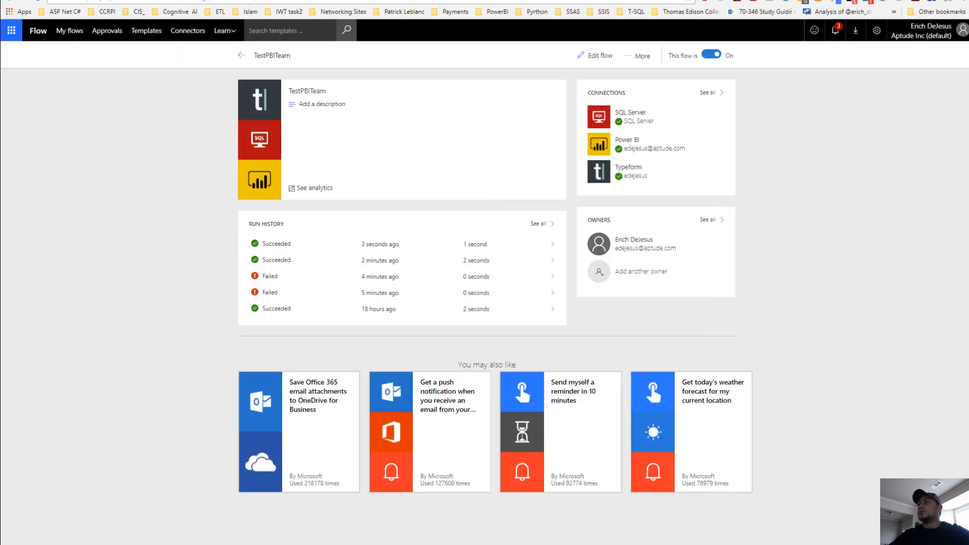
Edit the TestPBITeam flow and confirm its response trigger uses the Post-Event Survey form
{"action": "left_click", "coordinate": [603, 59]}
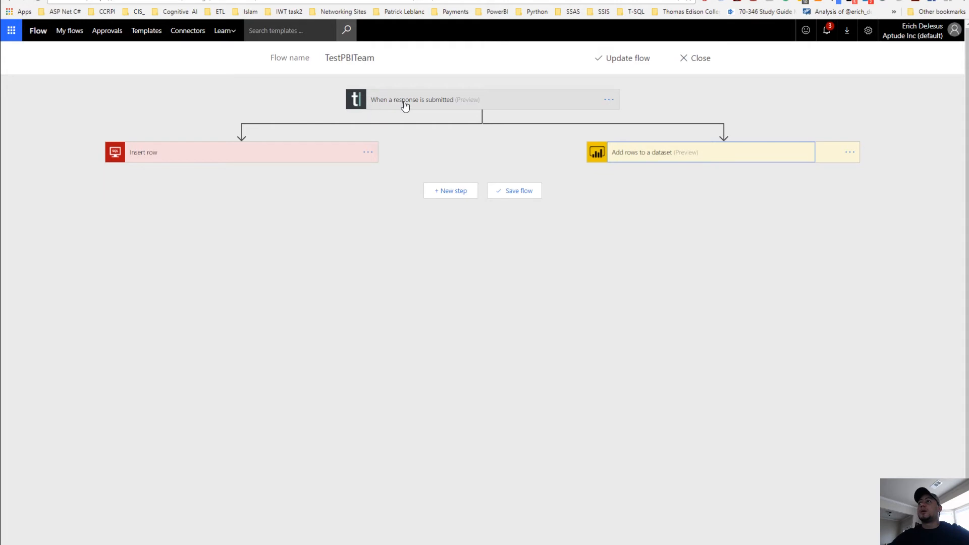
{"action": "left_click", "coordinate": [433, 102]}
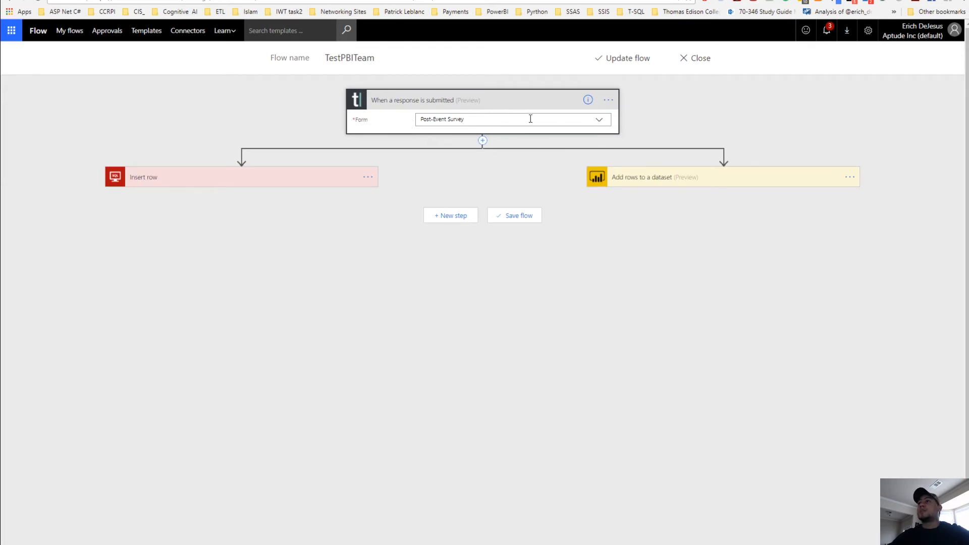
{"action": "left_click", "coordinate": [608, 100]}
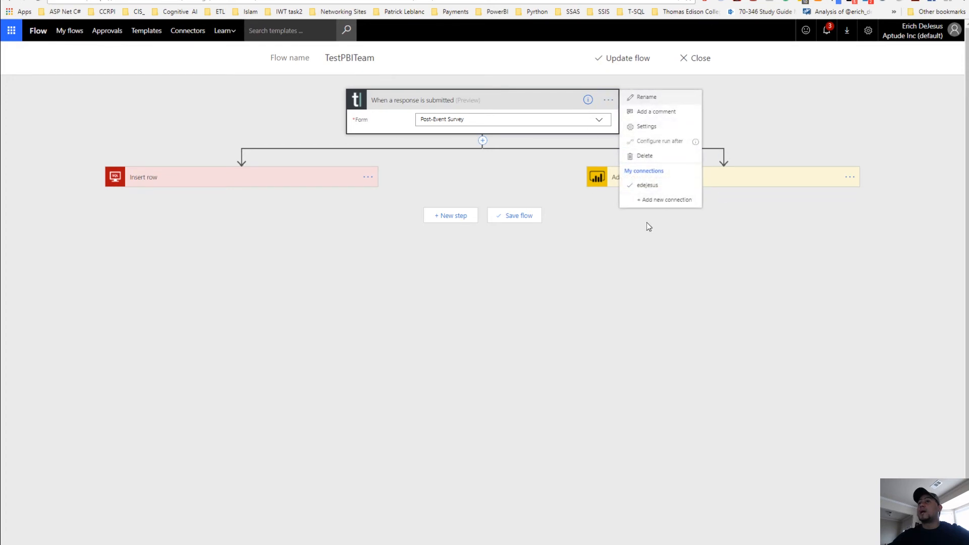
{"action": "left_click", "coordinate": [452, 100]}
{"action": "left_click", "coordinate": [487, 101]}
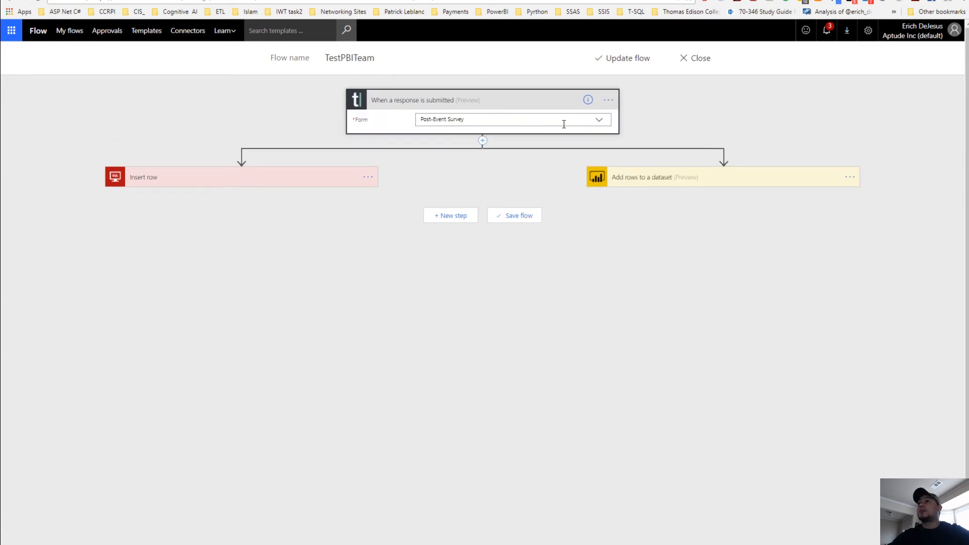
{"action": "left_click", "coordinate": [598, 122]}
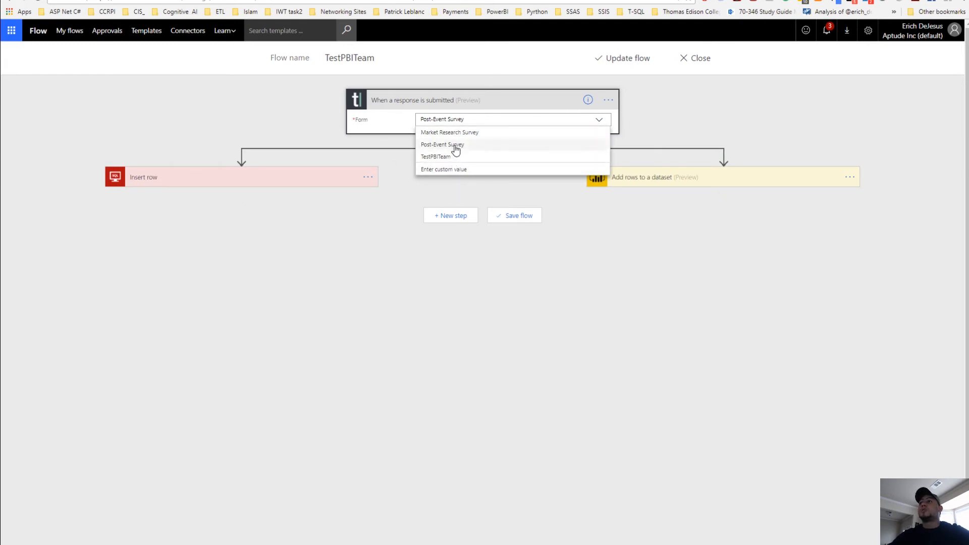
{"action": "left_click", "coordinate": [456, 102]}
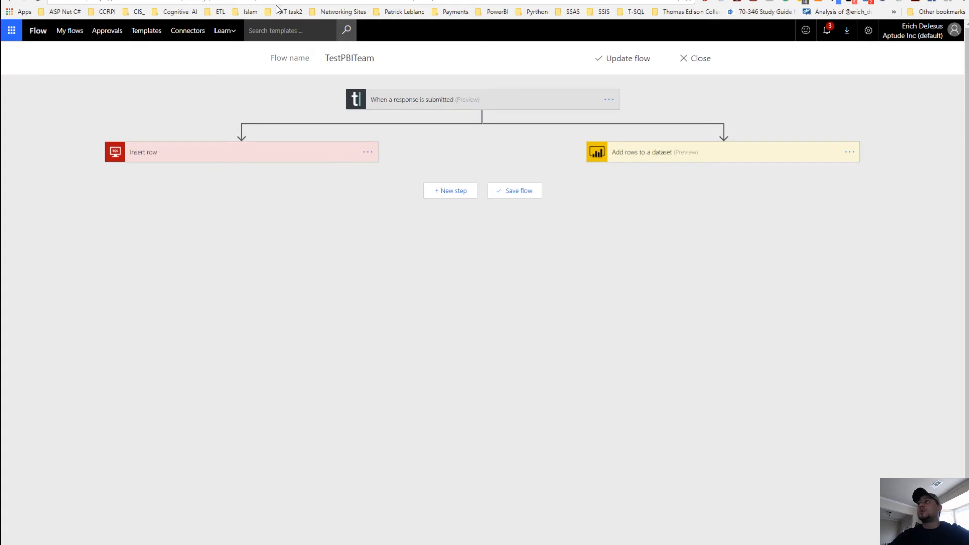
Glance at the live Post-Event Survey form, then return to the flow editor
{"action": "left_click", "coordinate": [152, 0]}
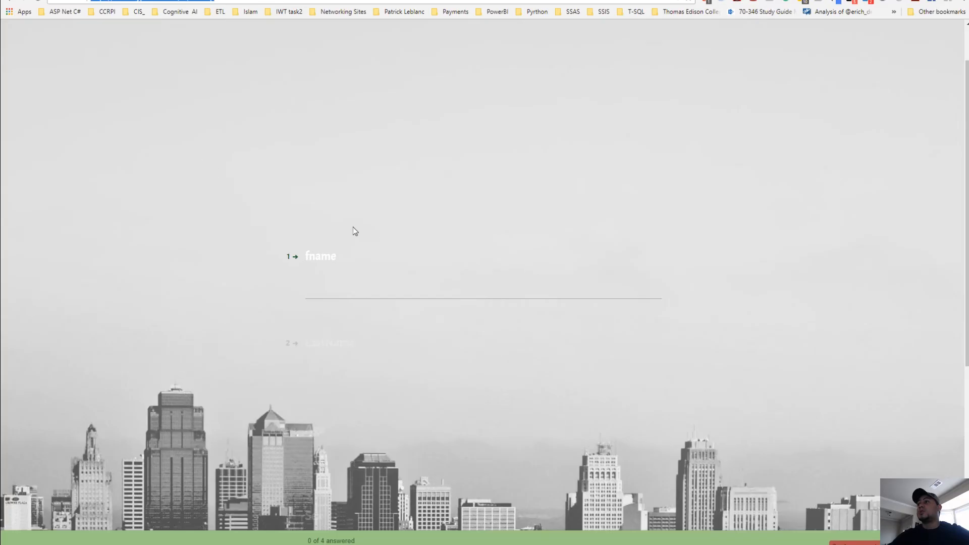
{"action": "scroll", "coordinate": [441, 322], "scroll_direction": "down", "scroll_amount": 4}
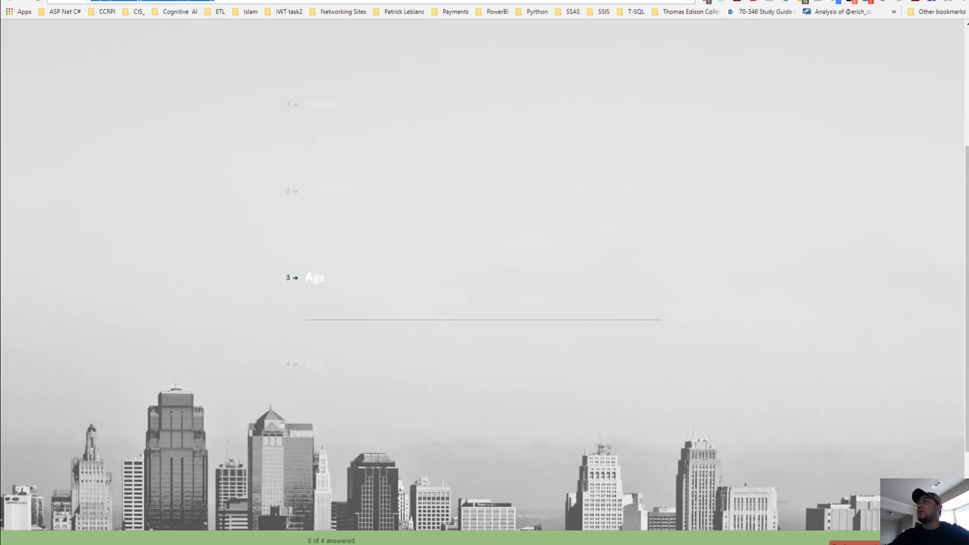
{"action": "left_click", "coordinate": [61, 0]}
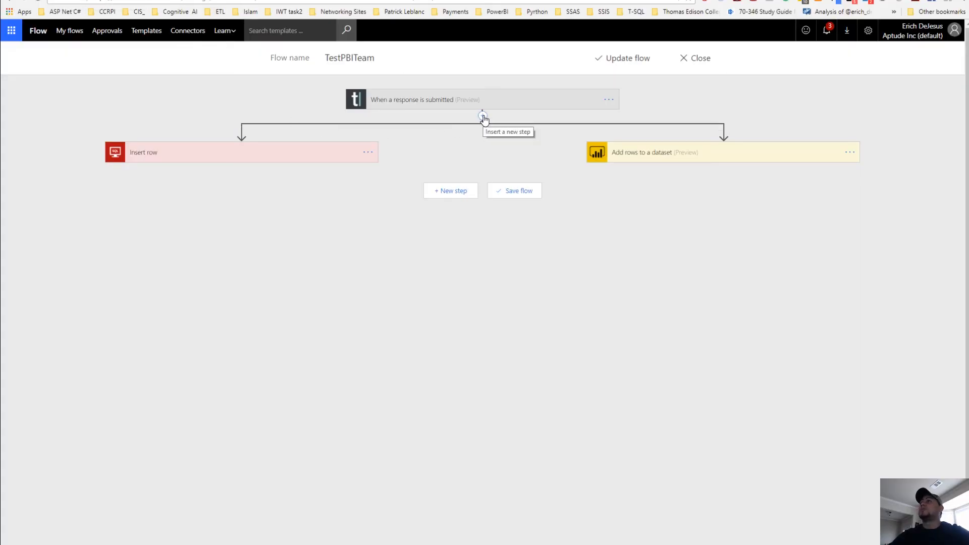
Review the Insert row step's FName, LastName, Age and Sex mappings, then reveal the Add a parallel branch option
{"action": "left_click", "coordinate": [483, 117]}
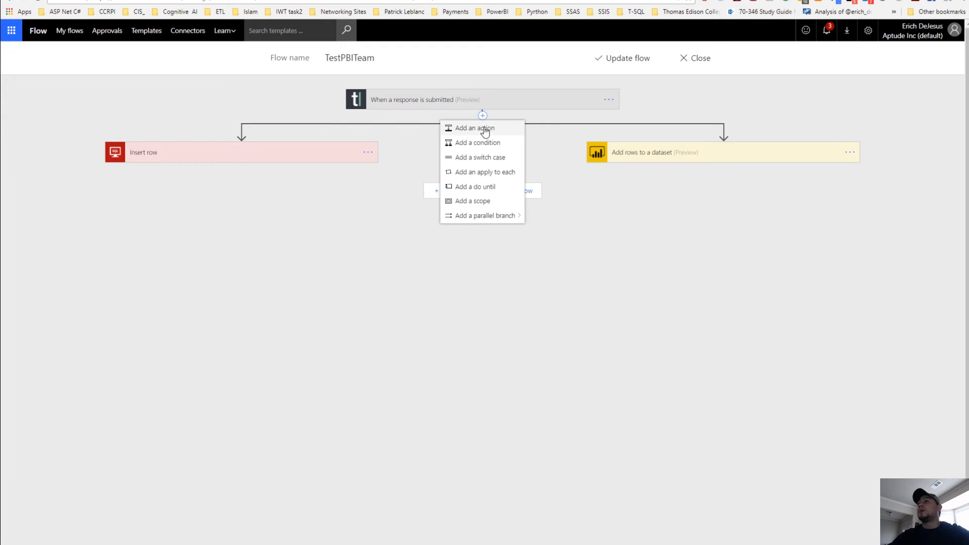
{"action": "left_click", "coordinate": [194, 153]}
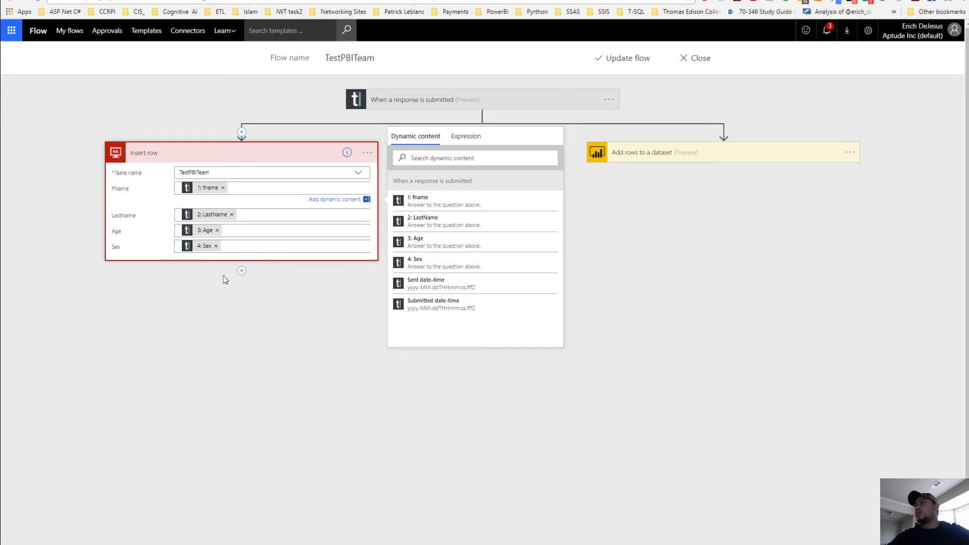
{"action": "left_click", "coordinate": [292, 157]}
{"action": "left_click", "coordinate": [483, 116]}
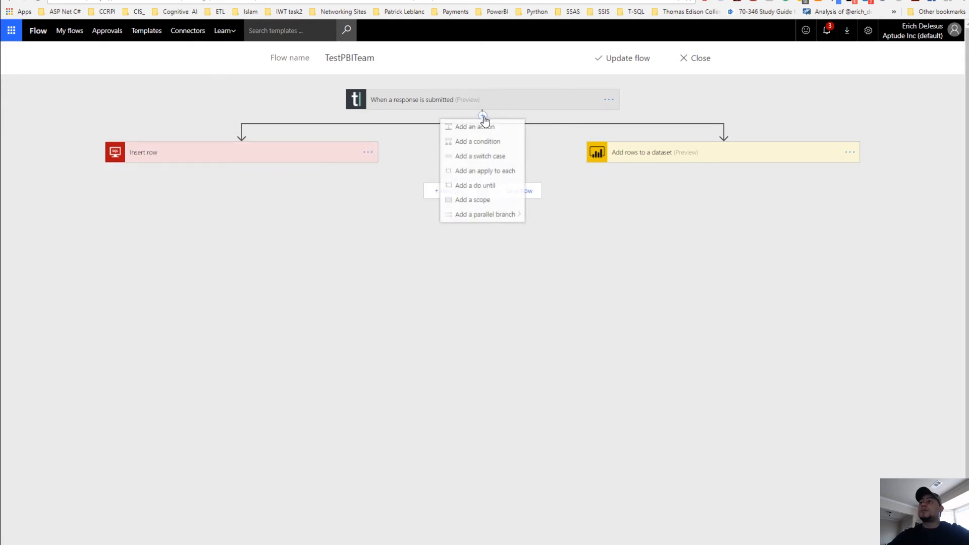
{"action": "mouse_move", "coordinate": [481, 217]}
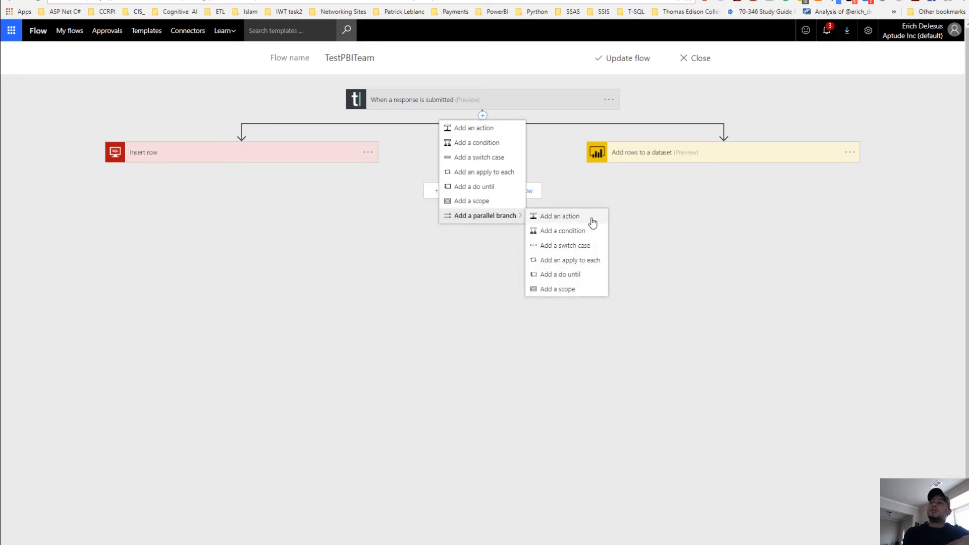
Verify the Add rows to a dataset step fills RealTimeData, then save the flow with Update flow
{"action": "left_click", "coordinate": [762, 199]}
{"action": "left_click", "coordinate": [697, 161]}
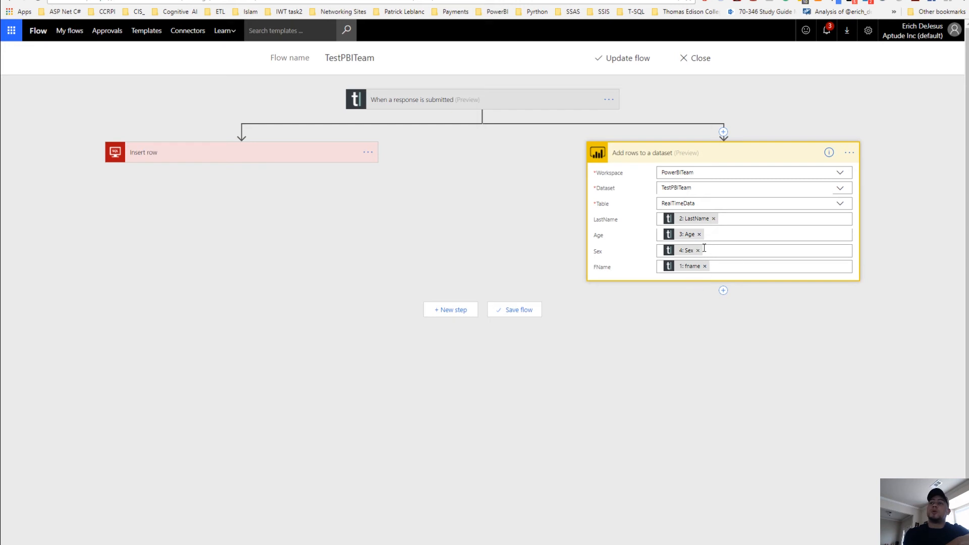
{"action": "left_click", "coordinate": [529, 188]}
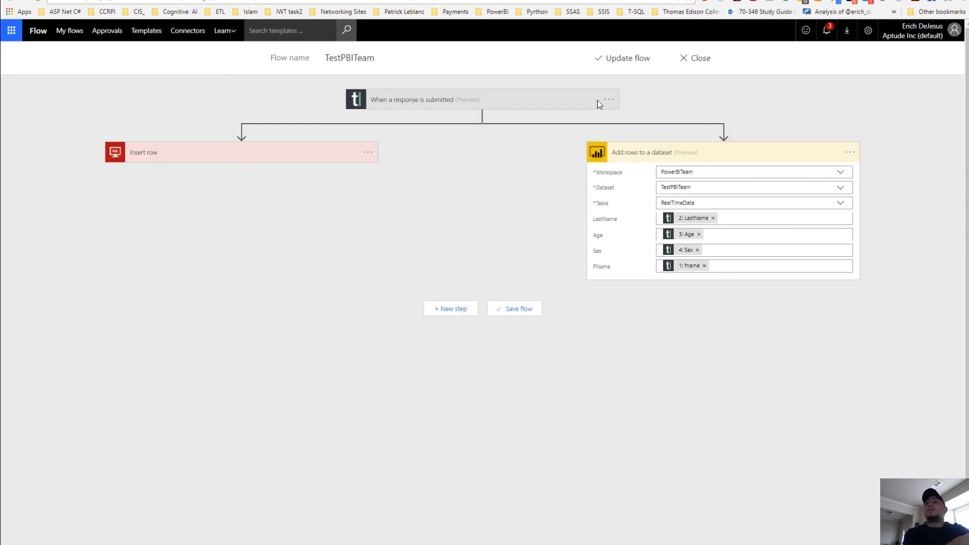
{"action": "left_click", "coordinate": [609, 65]}
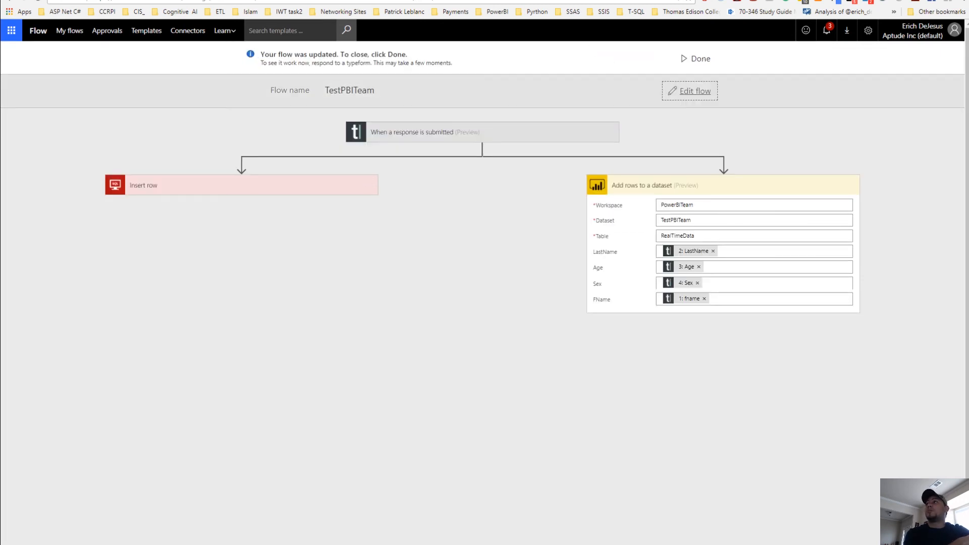
{"action": "left_click", "coordinate": [688, 61]}
{"action": "left_click", "coordinate": [211, 0]}
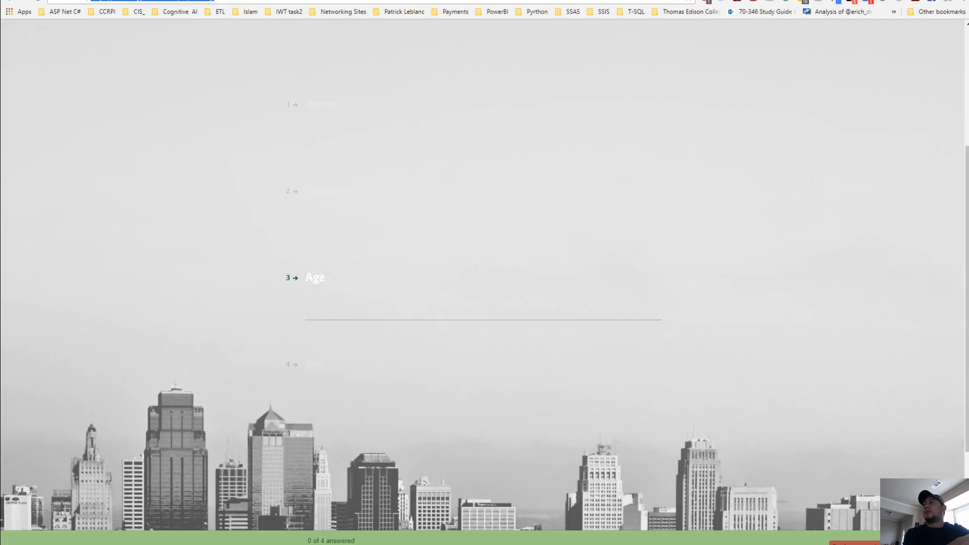
Answer the survey with the respondent's first name, last name and age 25
{"action": "scroll", "coordinate": [336, 127], "scroll_direction": "up", "scroll_amount": 3}
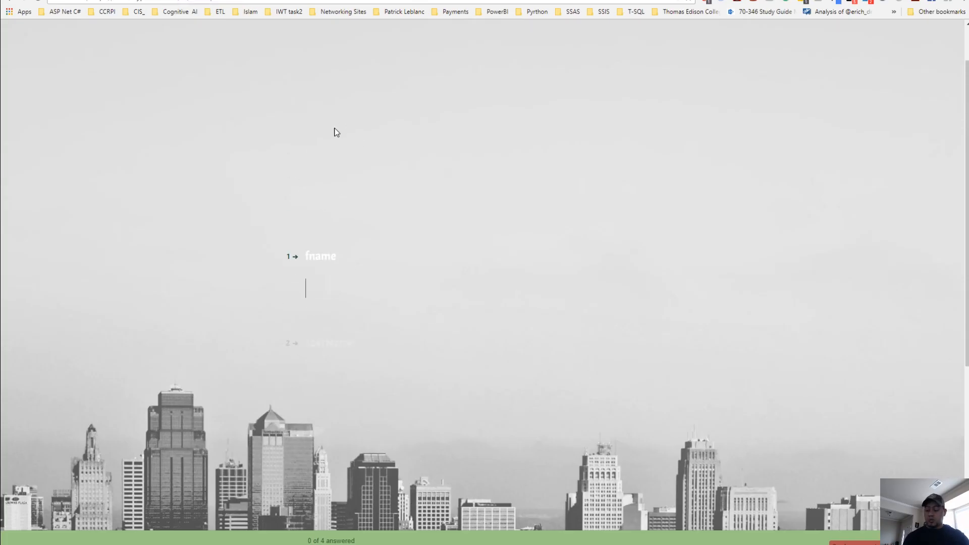
{"action": "type", "text": "Erich"}
{"action": "key", "text": "Return"}
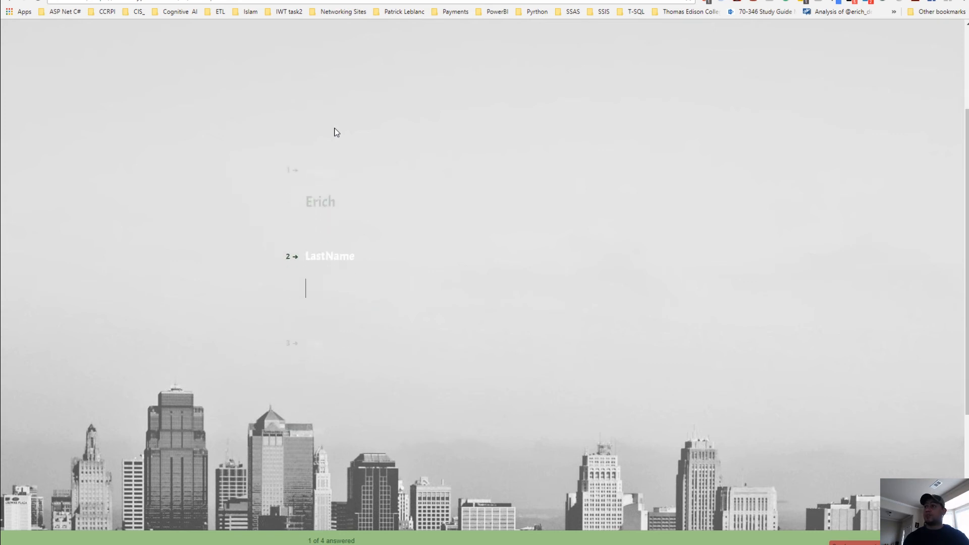
{"action": "type", "text": "Dejesus"}
{"action": "key", "text": "Return"}
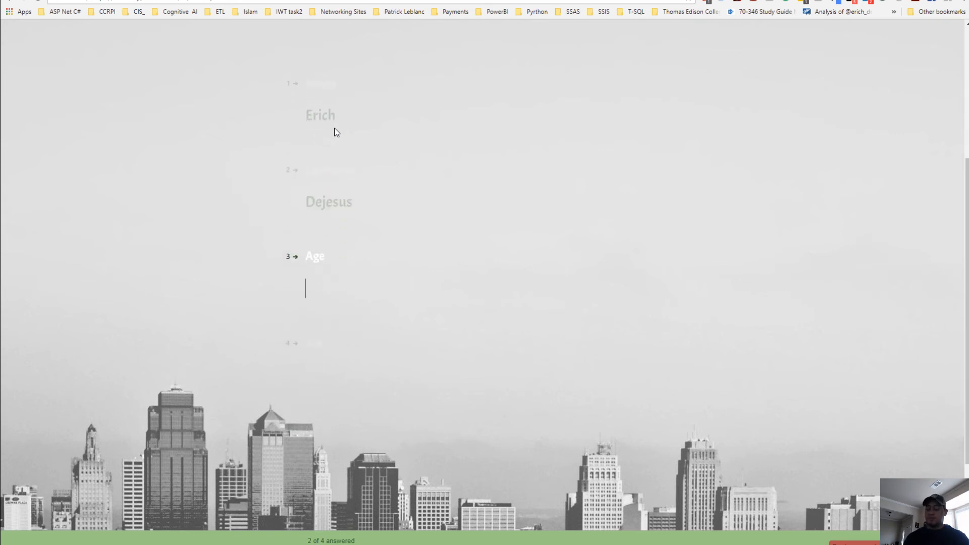
{"action": "type", "text": "25"}
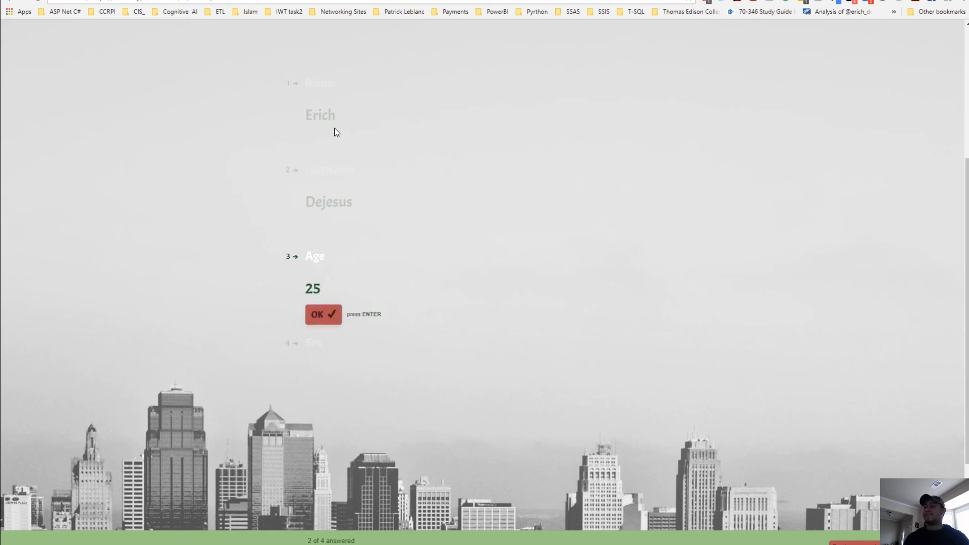
{"action": "key", "text": "Return"}
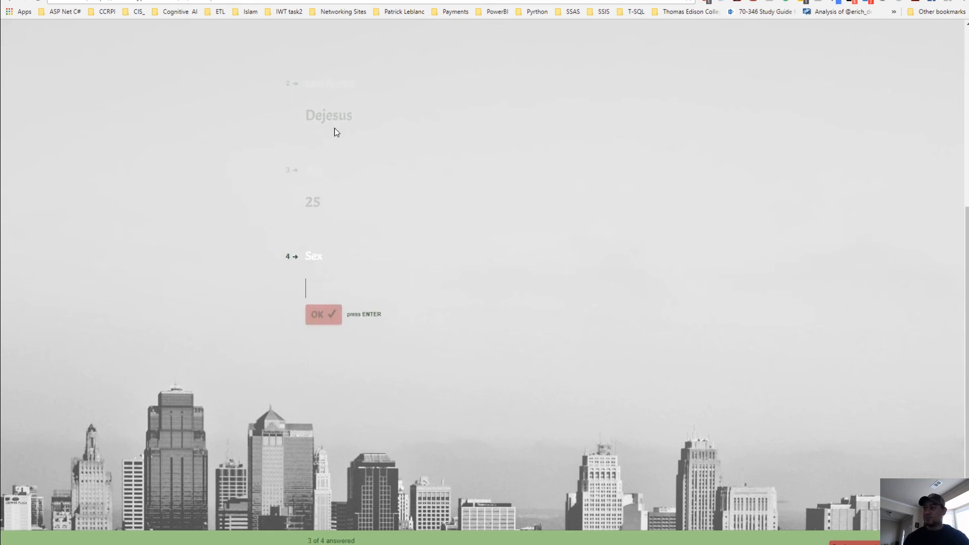
Answer Sex with M and send the completed survey response
{"action": "type", "text": "M"}
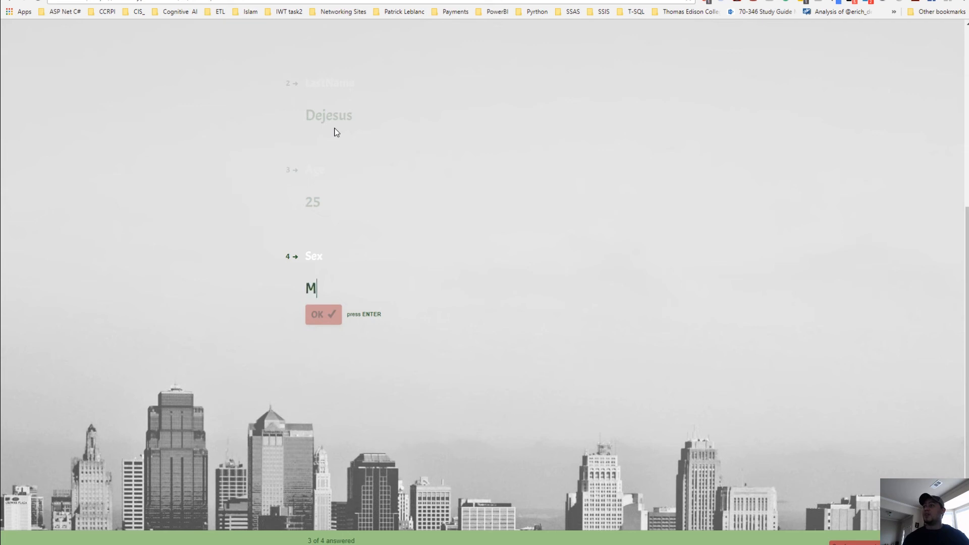
{"action": "key", "text": "Return"}
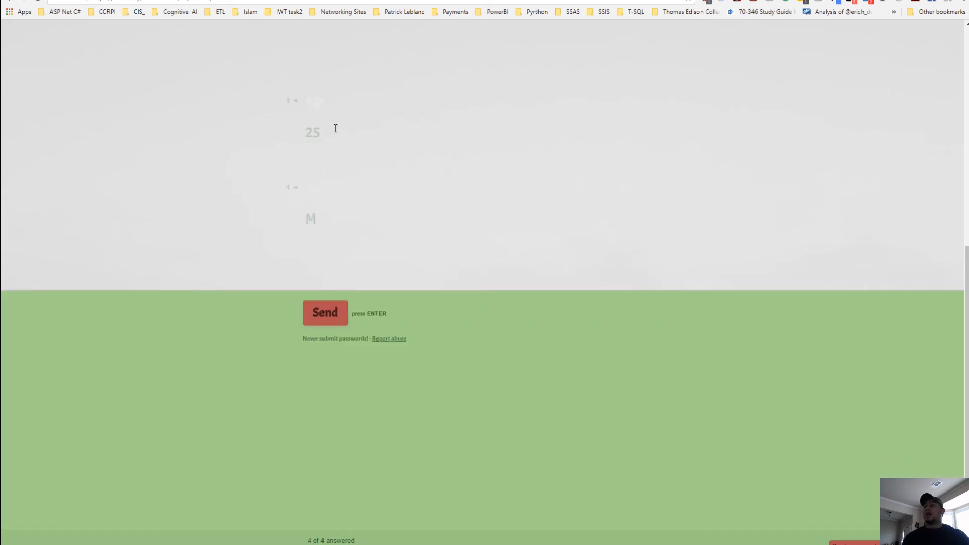
{"action": "left_click", "coordinate": [334, 319]}
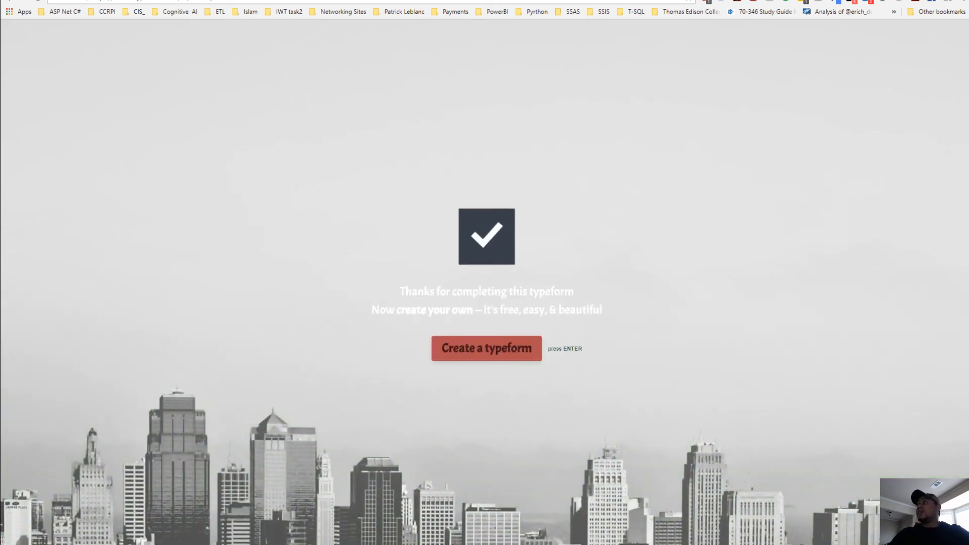
{"action": "left_click", "coordinate": [194, 0]}
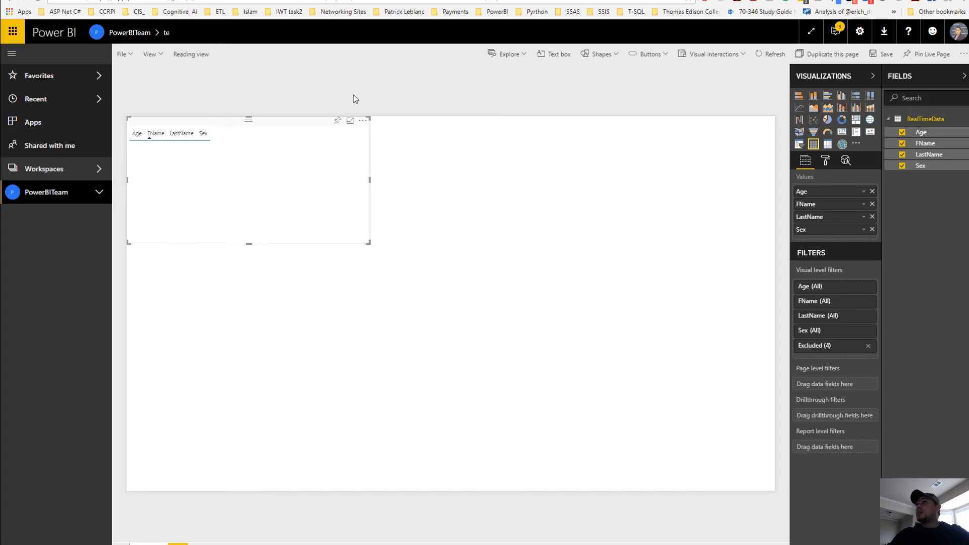
Select the table visual and drag its corner to enlarge it
{"action": "left_click", "coordinate": [460, 223]}
{"action": "left_click", "coordinate": [251, 171]}
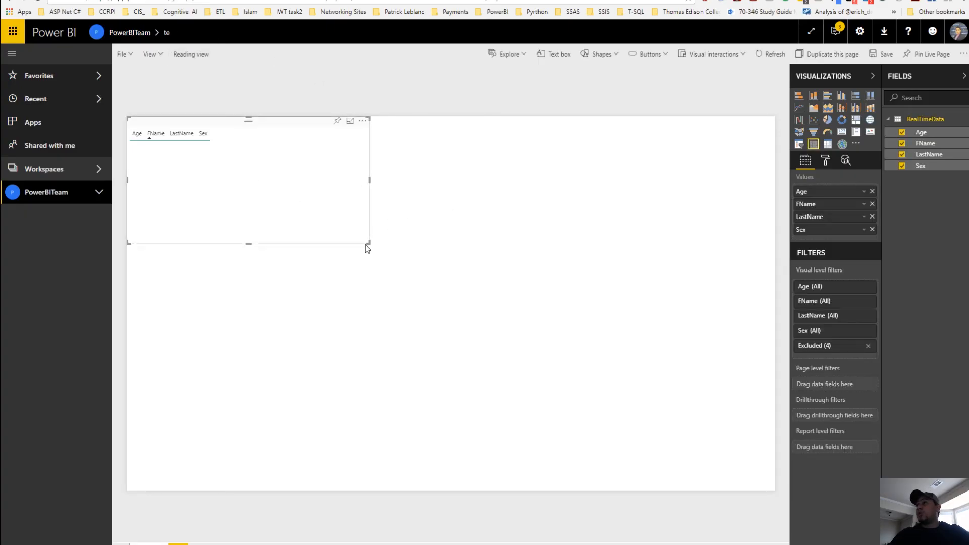
{"action": "left_click_drag", "start_coordinate": [368, 243], "coordinate": [459, 303]}
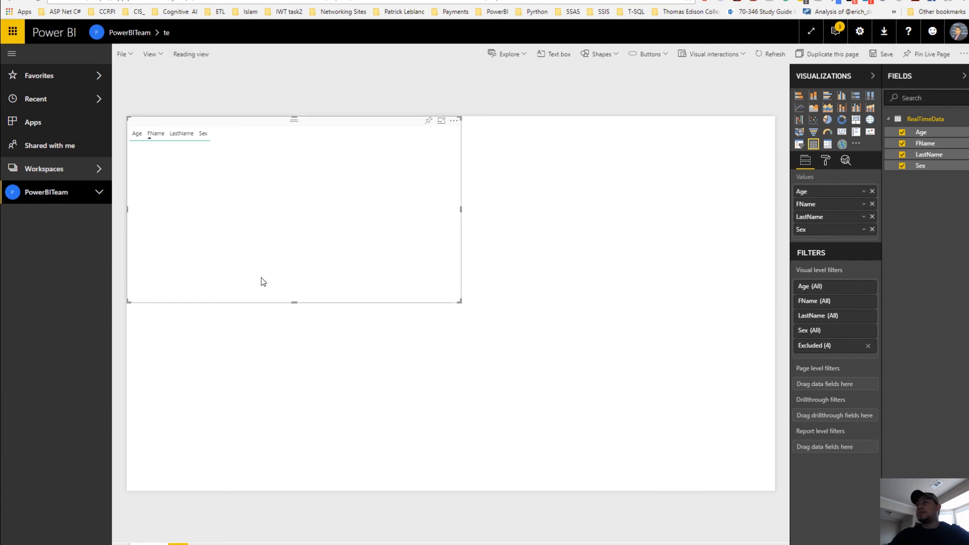
Reload the Power BI report, dismiss the welcome-back message, and return to editing view
{"action": "left_click", "coordinate": [41, 2]}
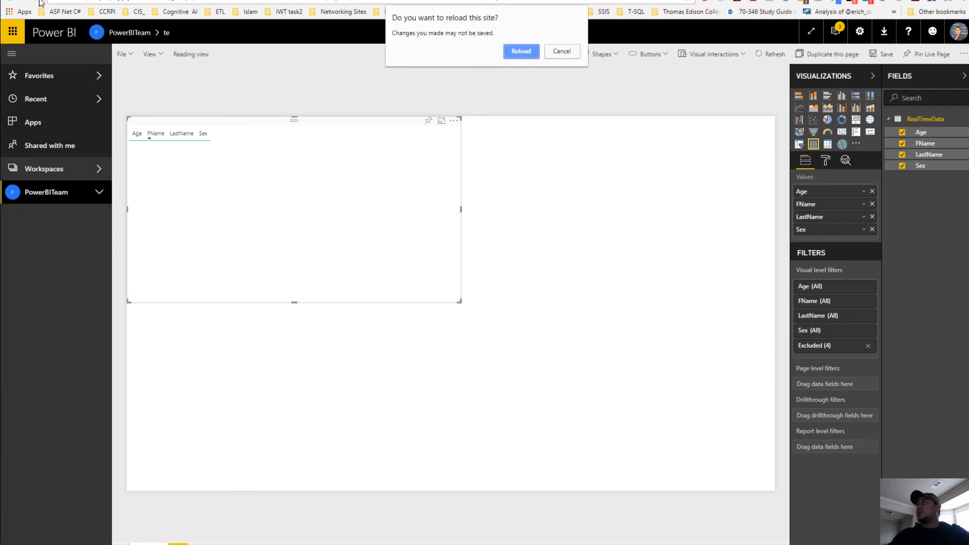
{"action": "left_click", "coordinate": [564, 54]}
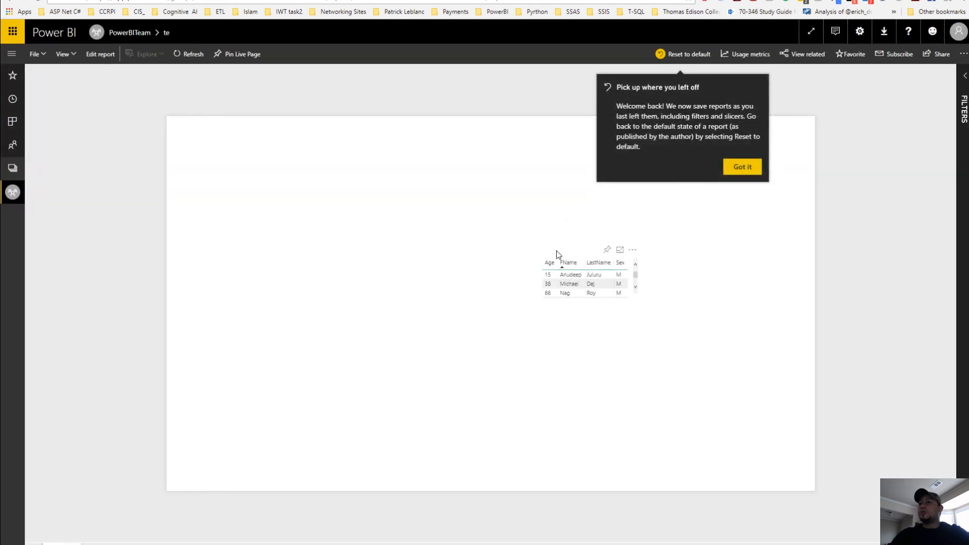
{"action": "left_click", "coordinate": [749, 171]}
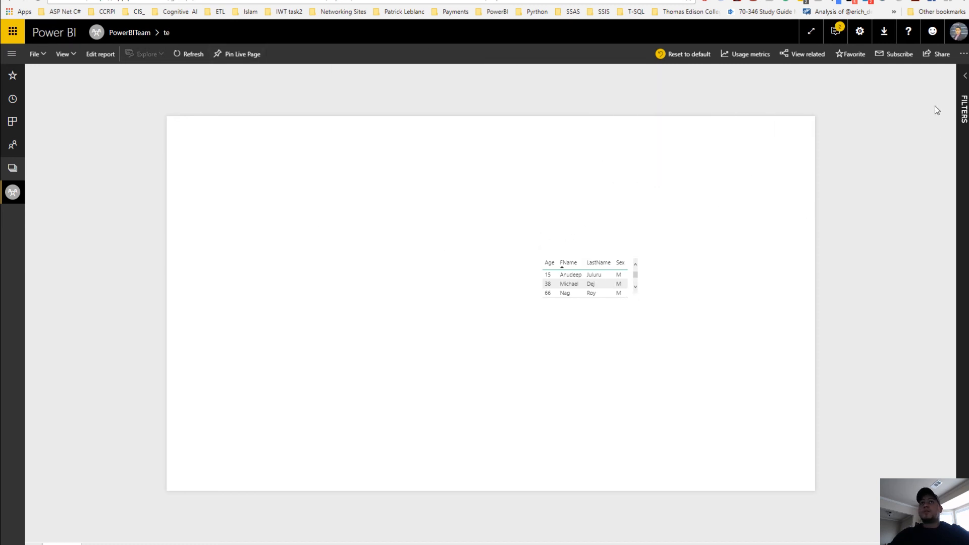
{"action": "left_click", "coordinate": [101, 54]}
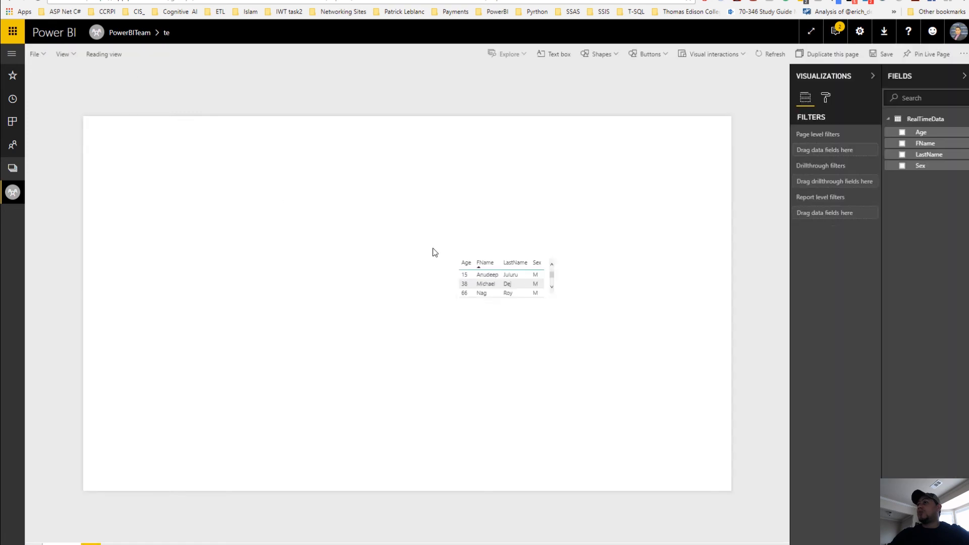
Enlarge the table visual so all four responses show, then go to the TestPBITeam flow
{"action": "left_click", "coordinate": [467, 254]}
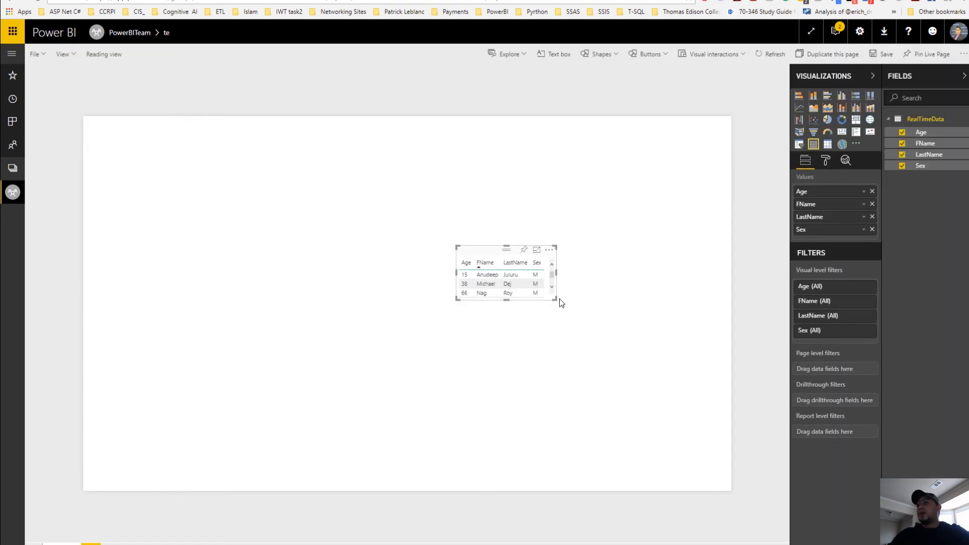
{"action": "left_click_drag", "start_coordinate": [555, 298], "coordinate": [604, 314]}
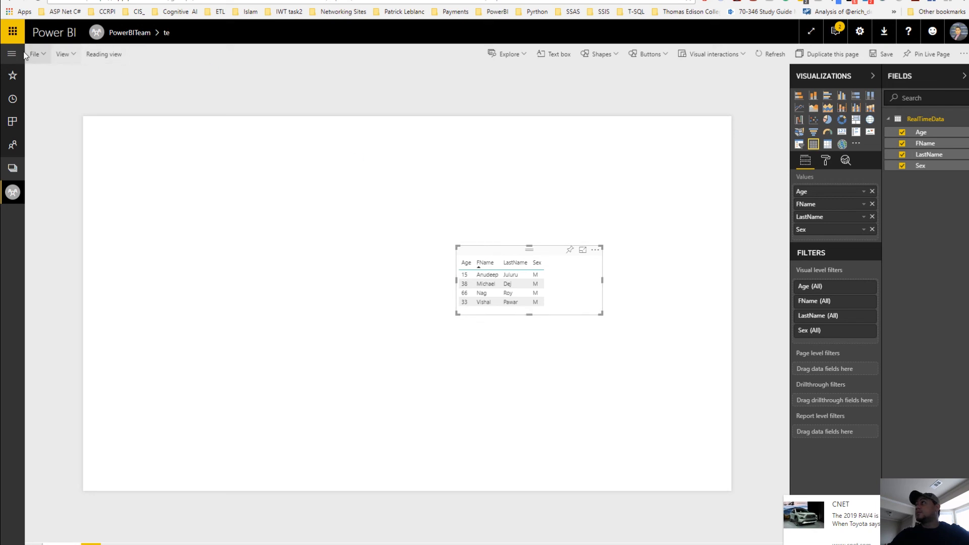
{"action": "key", "text": "ctrl+Tab"}
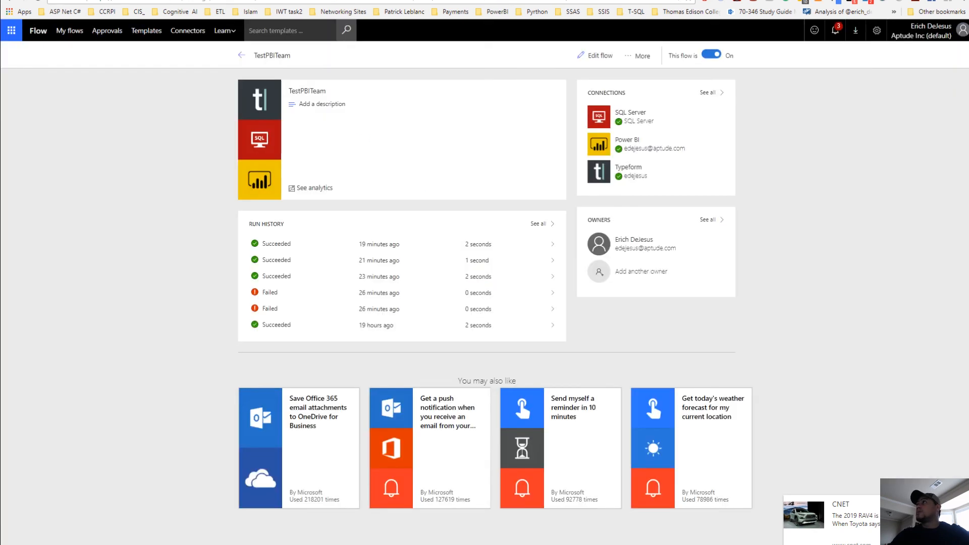
Refresh the TestPBITeam flow page, then move the Power BI table visual up and left
{"action": "left_click", "coordinate": [38, 1]}
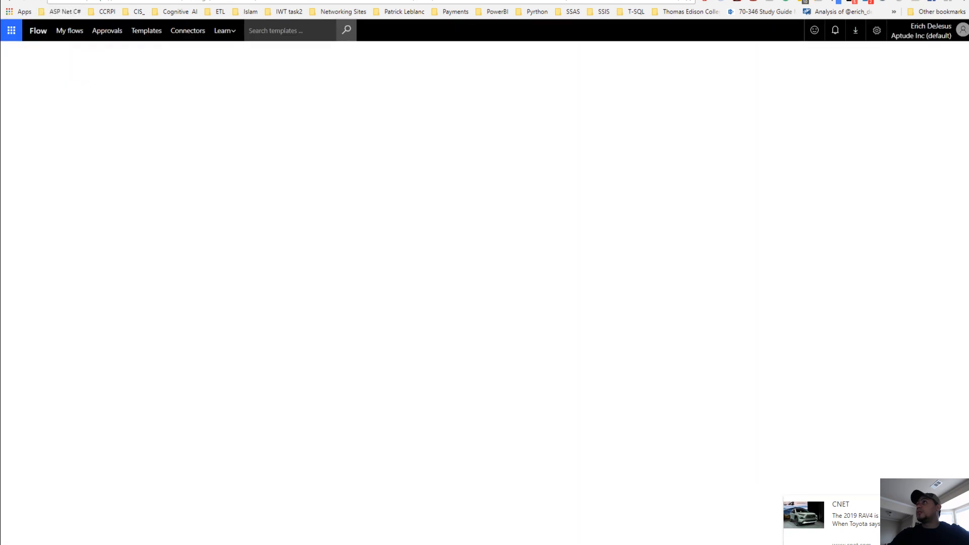
{"action": "left_click", "coordinate": [171, 0]}
{"action": "left_click_drag", "start_coordinate": [480, 253], "coordinate": [340, 203]}
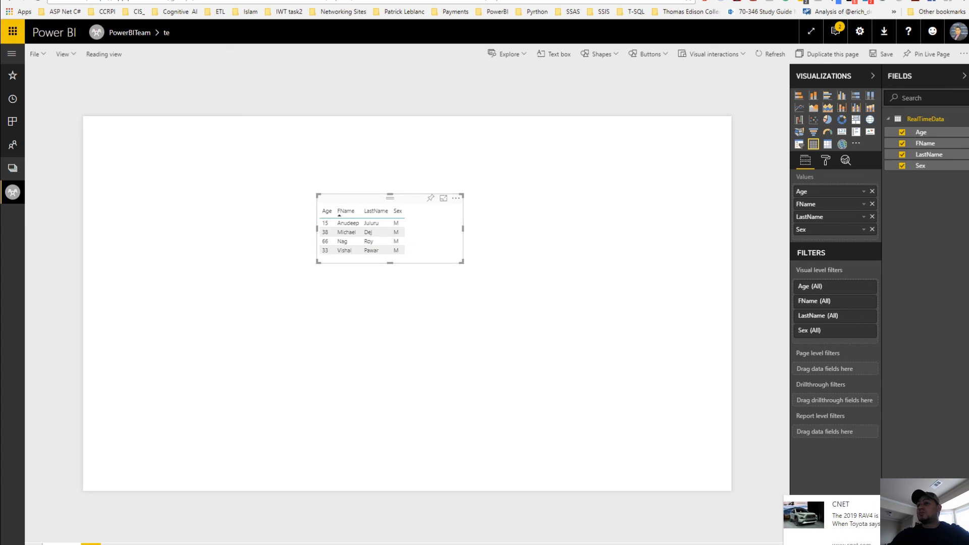
Rerun the TestPBITeam query in SSMS and highlight the new fifth row with age 25
{"action": "mouse_move", "coordinate": [438, 489]}
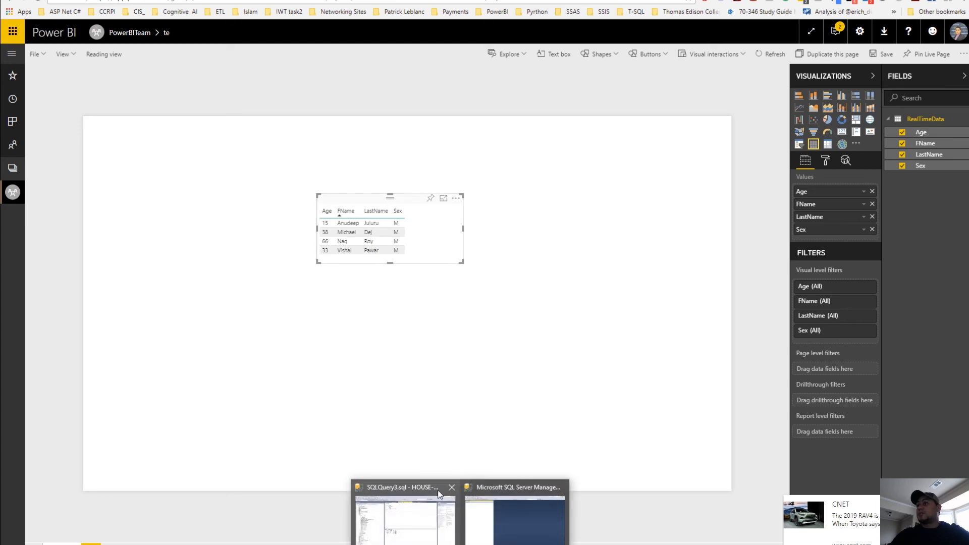
{"action": "left_click", "coordinate": [403, 528]}
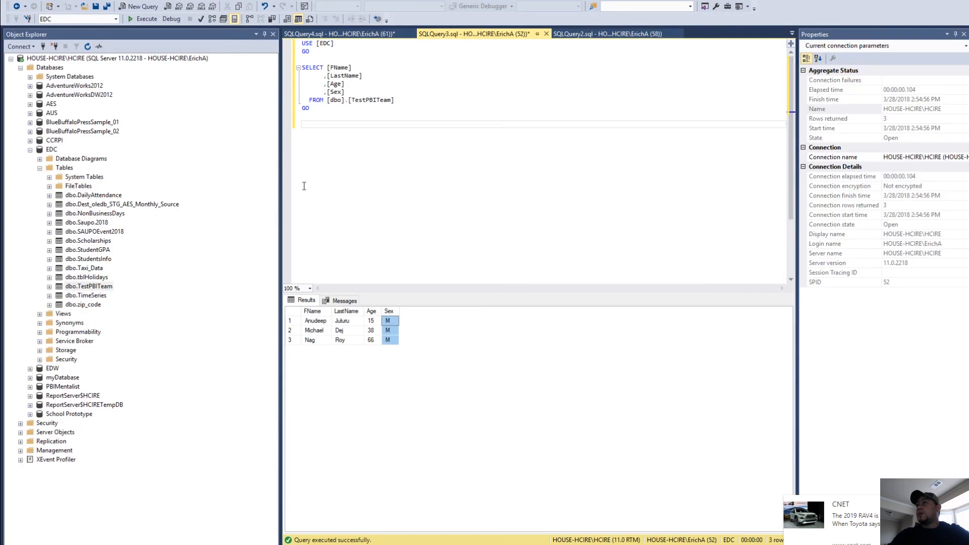
{"action": "left_click", "coordinate": [137, 20]}
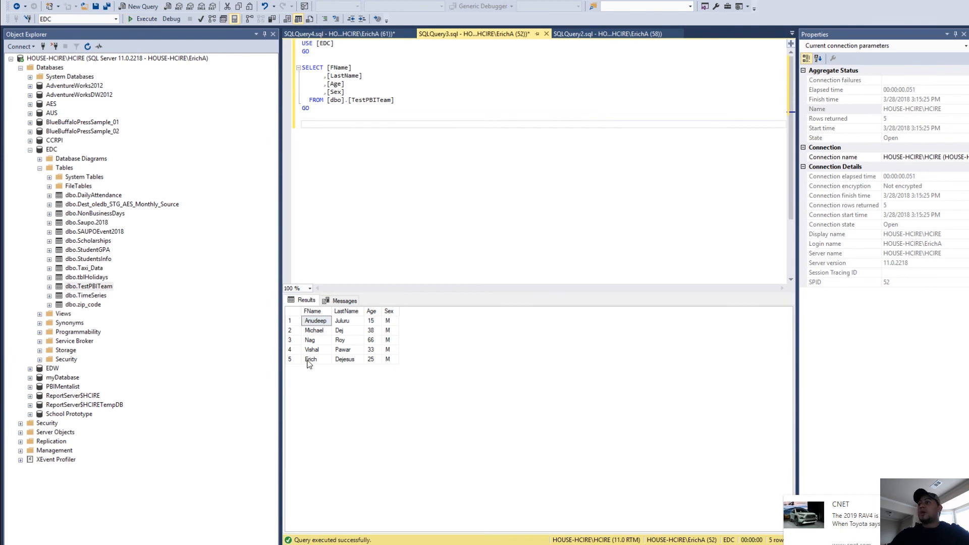
{"action": "left_click_drag", "start_coordinate": [311, 360], "coordinate": [385, 361]}
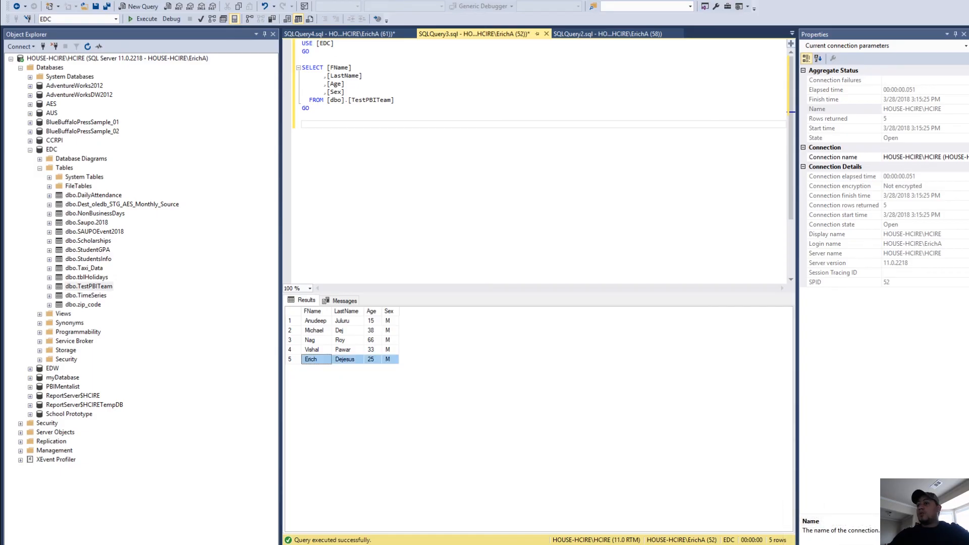
{"action": "left_click", "coordinate": [719, 511]}
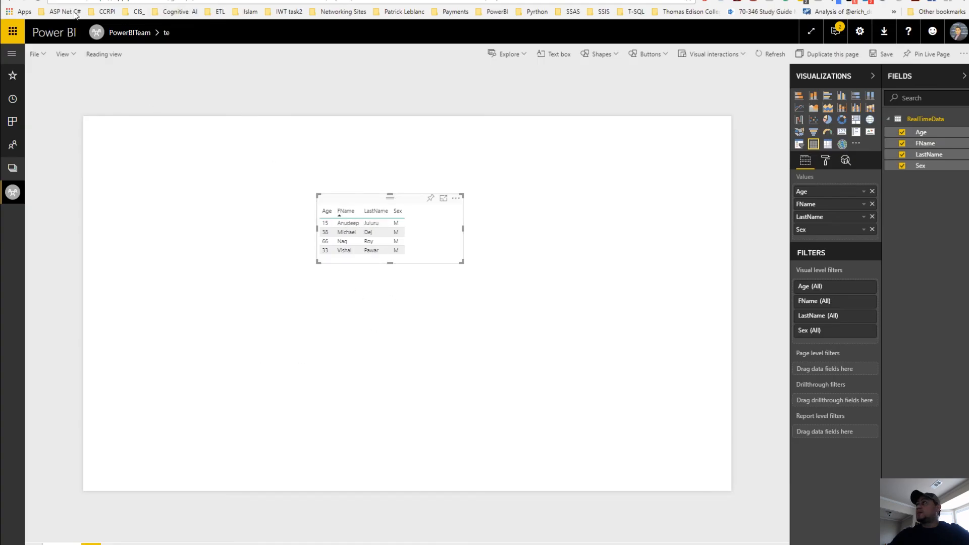
Reload the Power BI report page, confirming the reload prompt
{"action": "left_click", "coordinate": [38, 2]}
{"action": "left_click", "coordinate": [514, 71]}
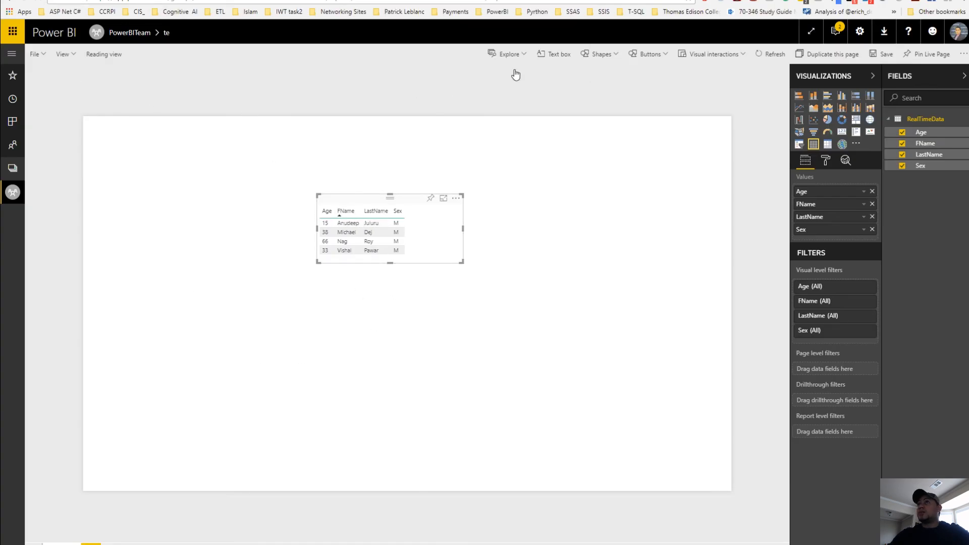